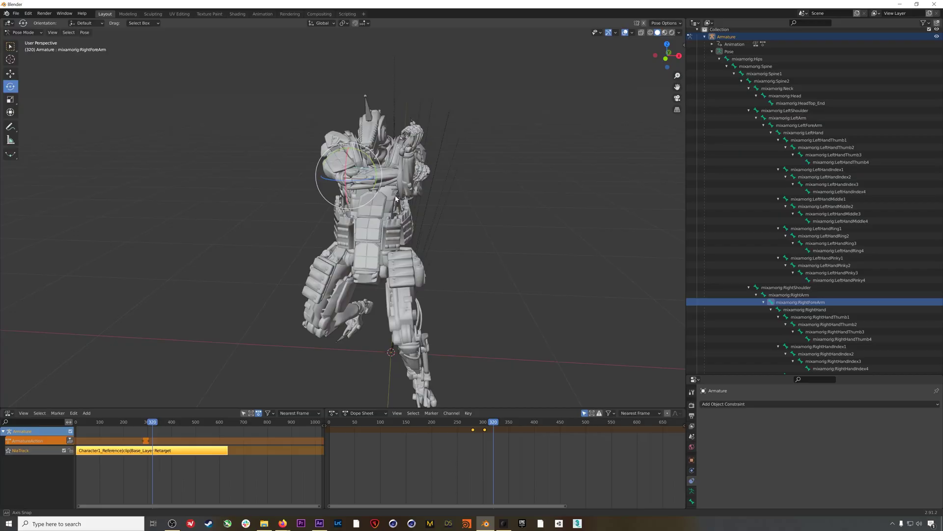
# Adjust the robot's pose at frame 320 by rotating the right forearm bone and the left arm bone.
pyautogui.keyDown('alt'); pyautogui.moveTo(395, 198); pyautogui.dragTo(344, 194); pyautogui.keyUp('alt')
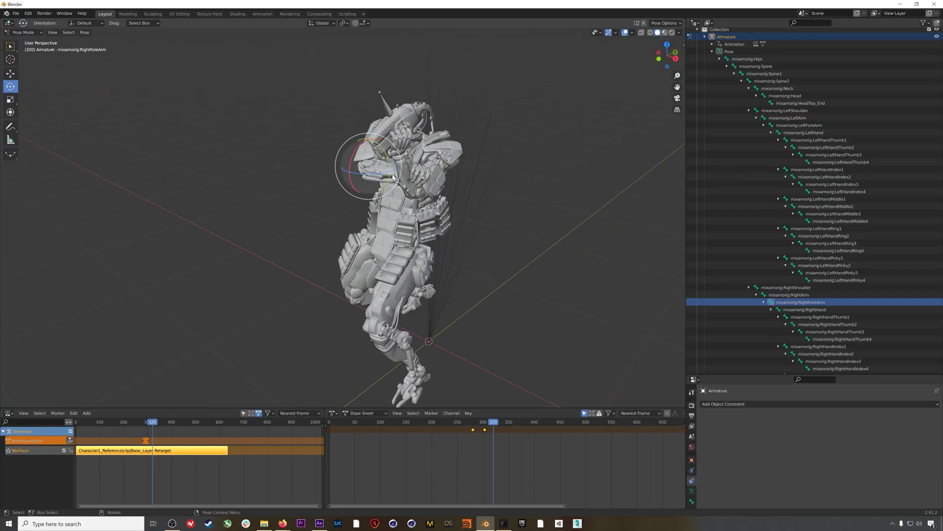
pyautogui.click(789, 118)
pyautogui.moveTo(439, 165); pyautogui.dragTo(424, 173)
pyautogui.keyDown('alt'); pyautogui.moveTo(393, 182); pyautogui.dragTo(440, 167); pyautogui.keyUp('alt')
pyautogui.moveTo(408, 165); pyautogui.dragTo(476, 197, button='middle')
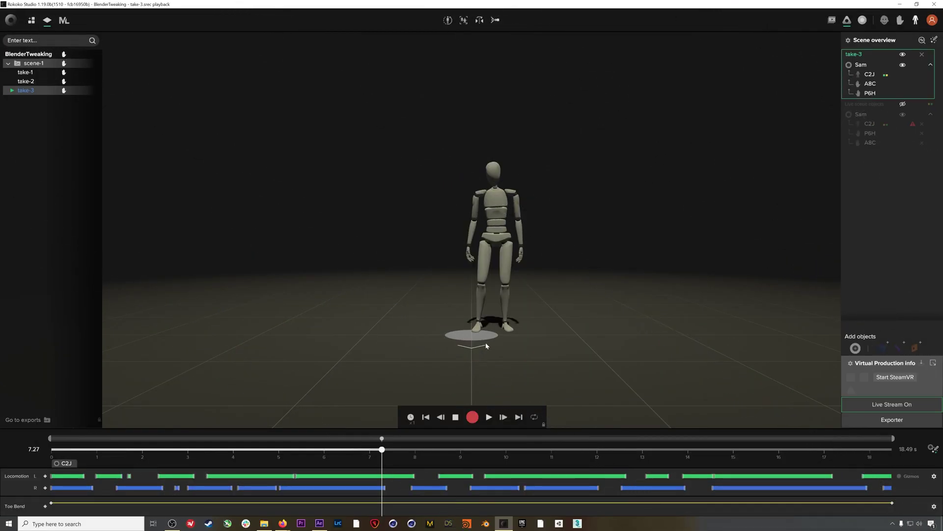
# Review the take-3 motion capture in Rokoko Studio by playing it from about 7.6 s.
pyautogui.moveTo(383, 450)
pyautogui.mouseDown()
pyautogui.moveTo(370, 450)
pyautogui.moveTo(397, 450)
pyautogui.mouseUp()
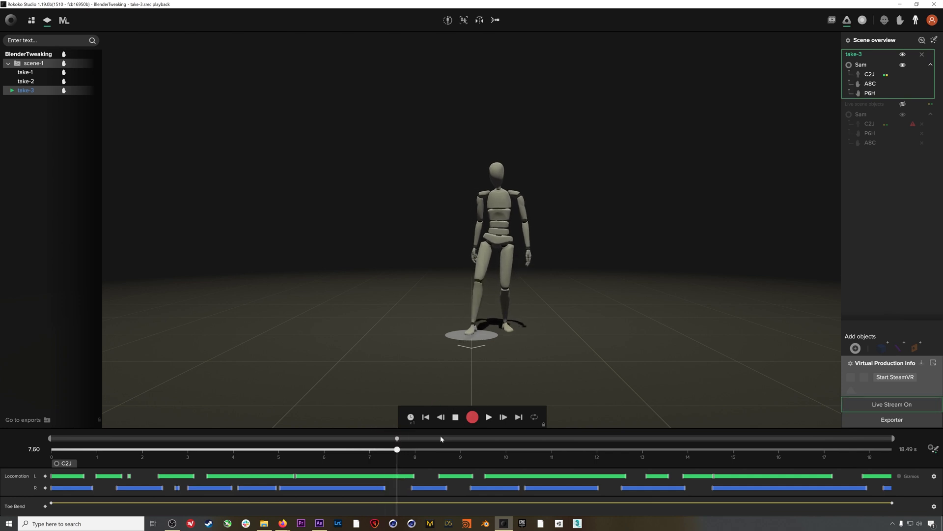
pyautogui.click(490, 417)
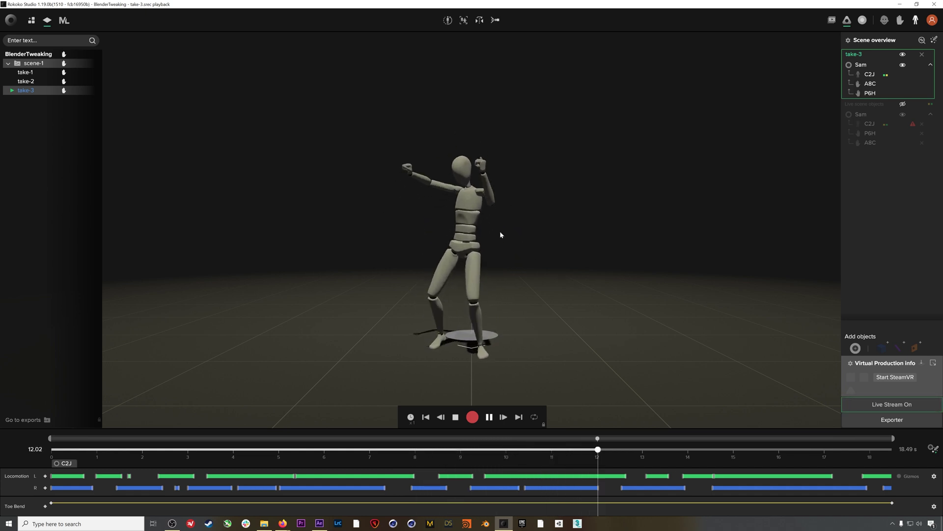
pyautogui.click(489, 417)
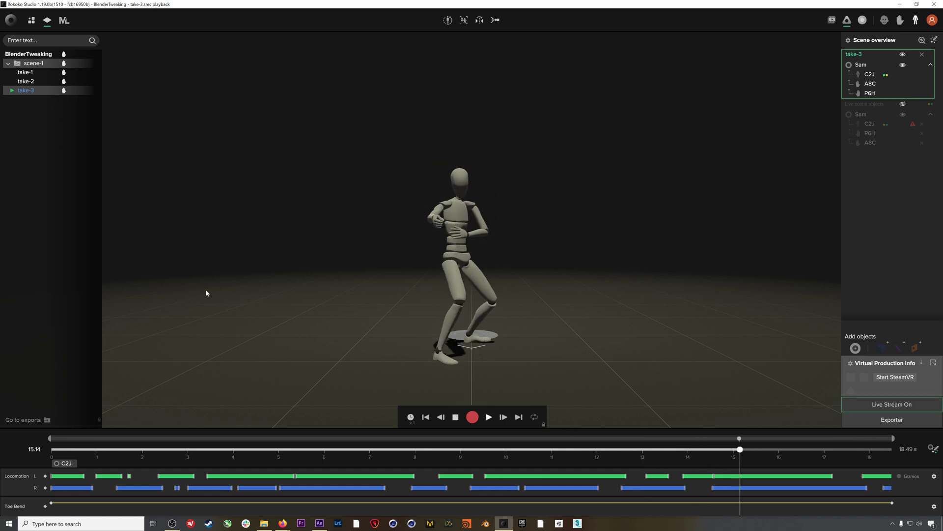
# Load take-2 and review its motion by playing it and scrubbing back to about 10.5 s.
pyautogui.doubleClick(25, 81)
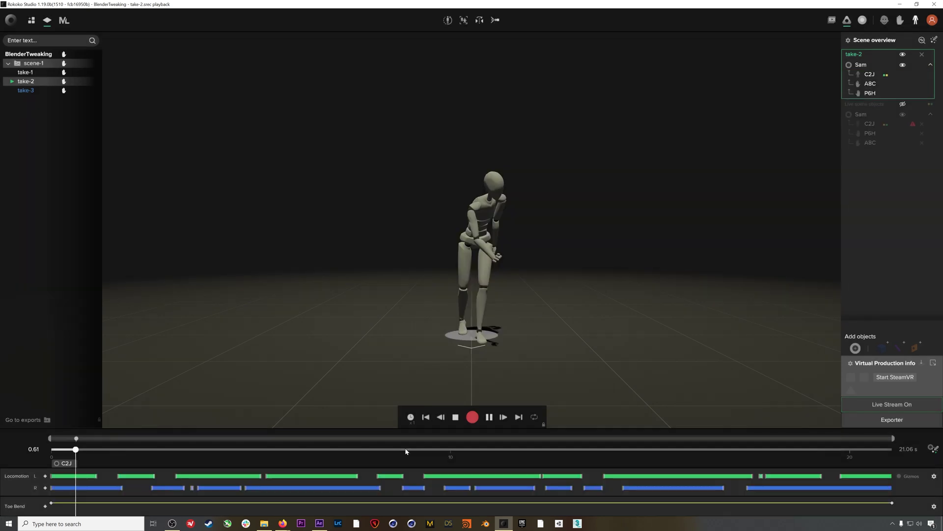
pyautogui.moveTo(407, 449); pyautogui.dragTo(326, 449)
pyautogui.click(490, 418)
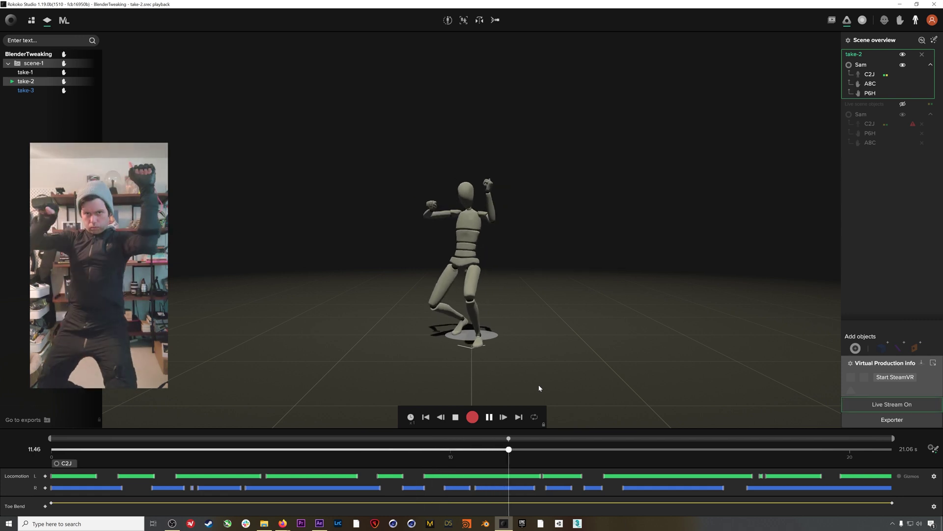
pyautogui.moveTo(570, 450); pyautogui.dragTo(485, 441)
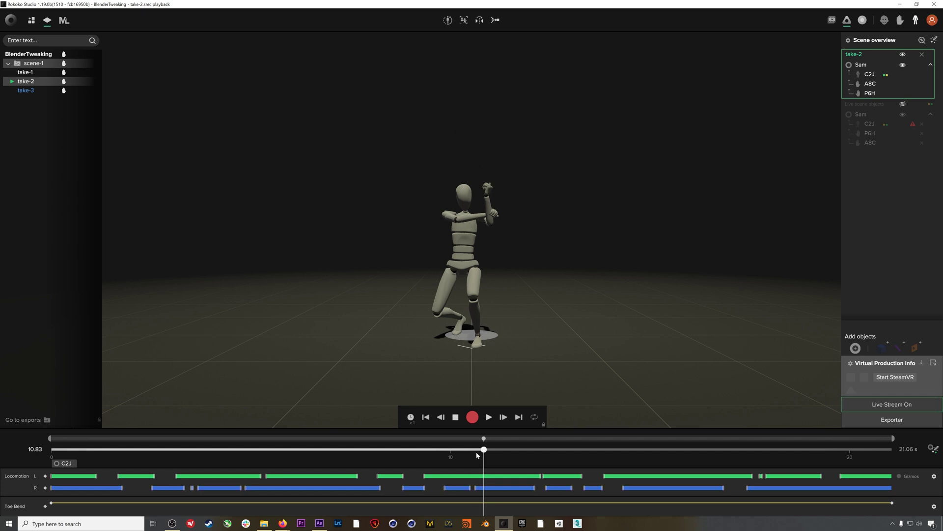
pyautogui.click(472, 456)
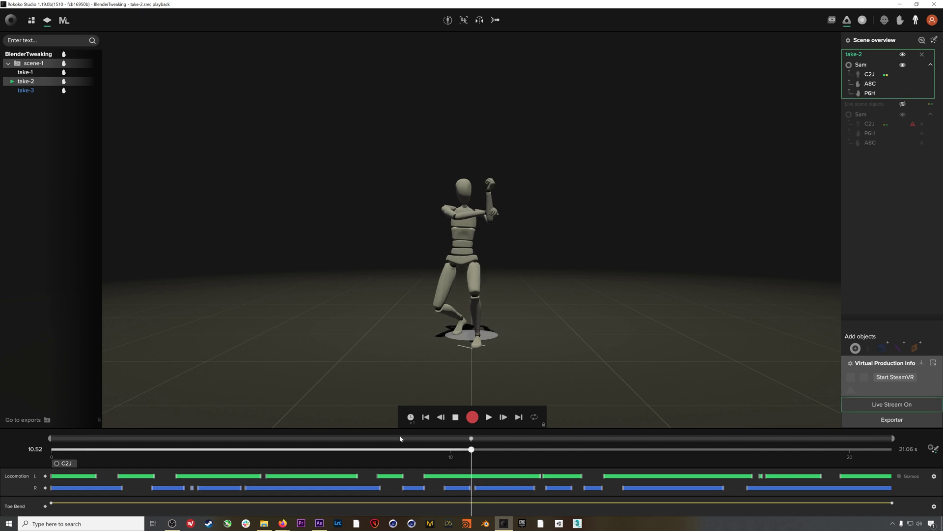
# Export take-2 as a binary FBX with the Maya HumanIK skeleton at 30 FPS into the project's Export folder.
pyautogui.rightClick(23, 84)
pyautogui.click(35, 88)
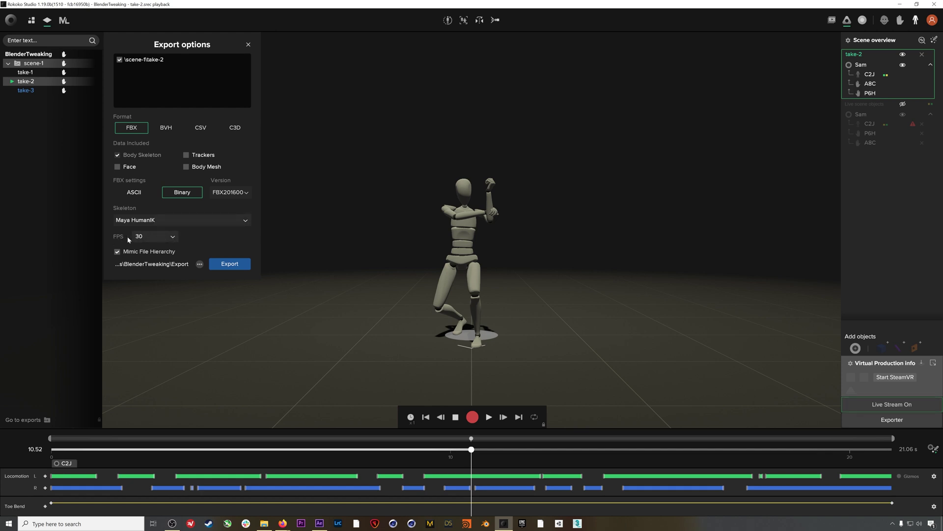
pyautogui.click(239, 266)
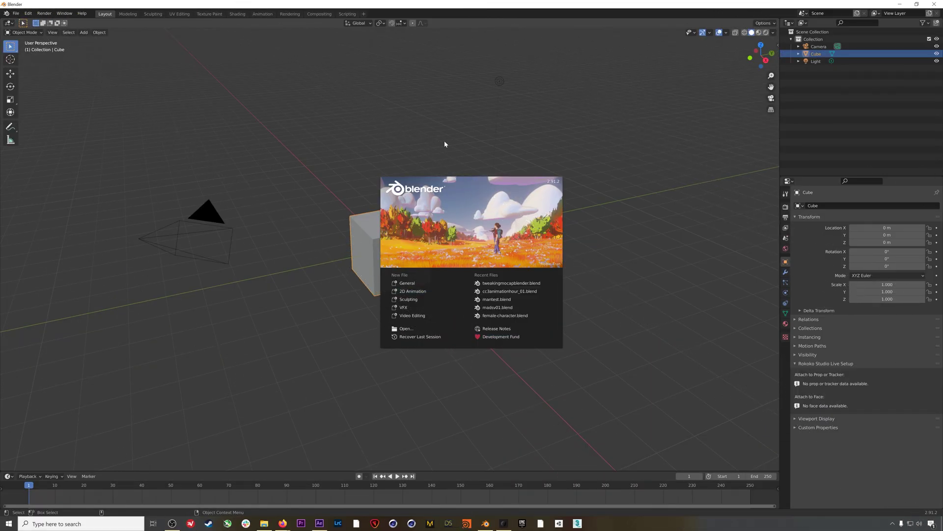
# In Blender, delete all default objects from the new scene.
pyautogui.click(445, 142)
pyautogui.press('a')
pyautogui.press('Delete')
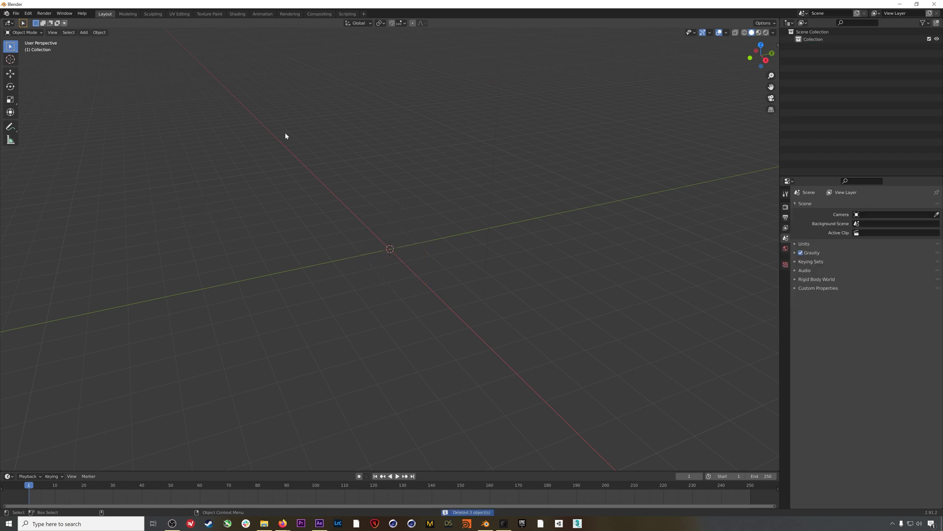
# Import AMAK_ARMORED_MixamoRig.fbx from the AMAK_Robot folder with automatic bone orientation enabled.
pyautogui.click(15, 14)
pyautogui.moveTo(28, 113)
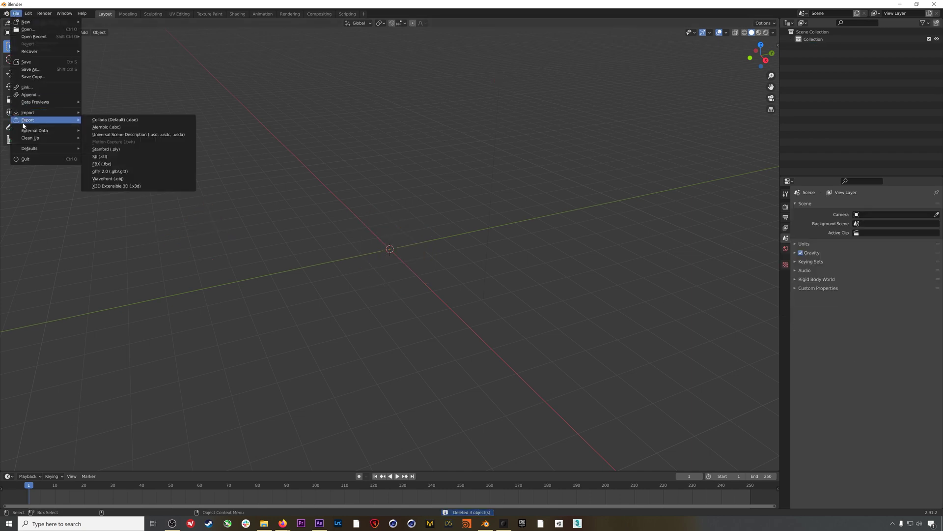
pyautogui.click(118, 156)
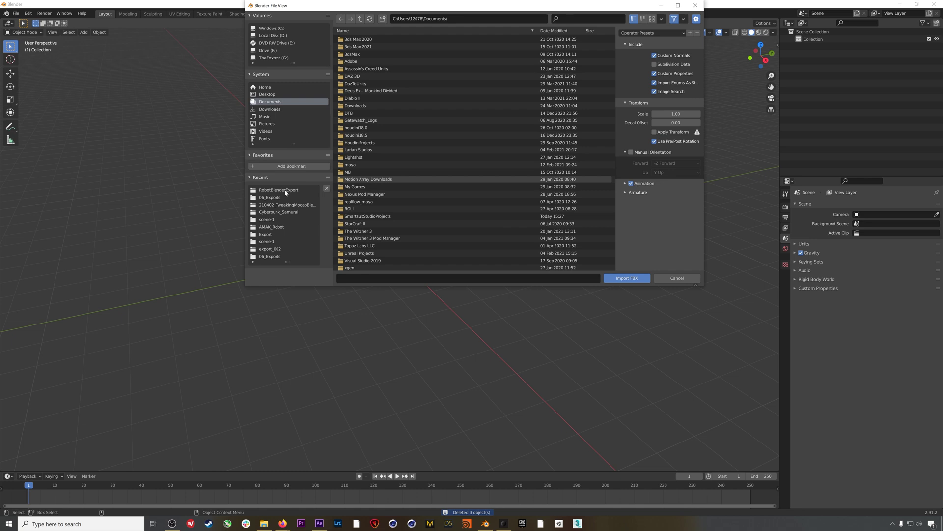
pyautogui.click(271, 227)
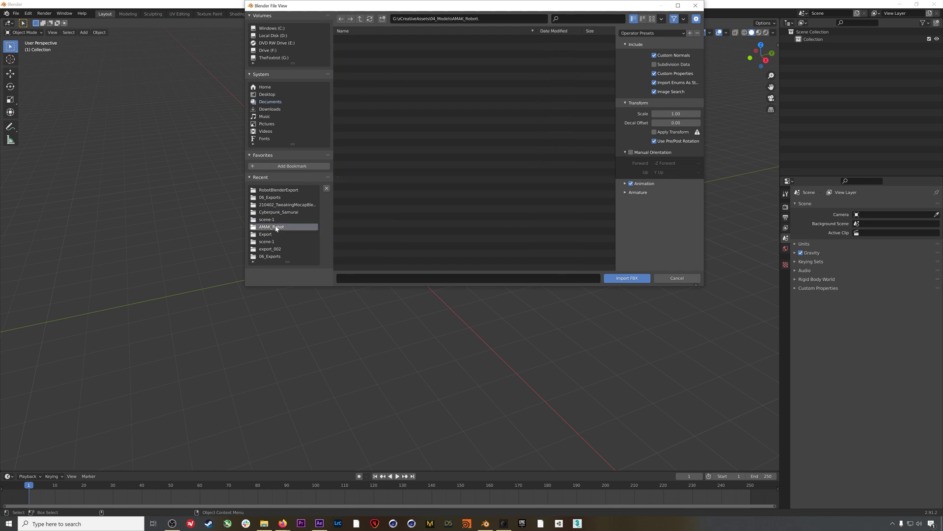
pyautogui.click(376, 61)
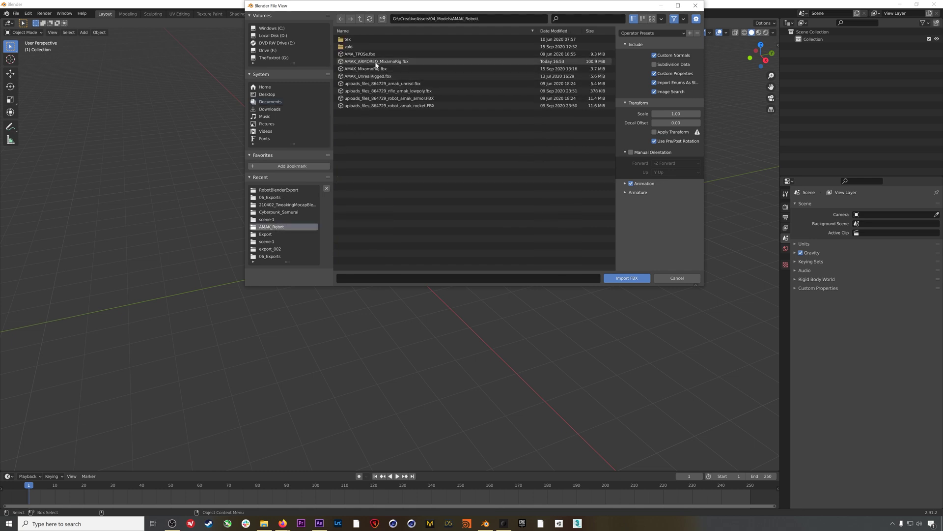
pyautogui.click(637, 193)
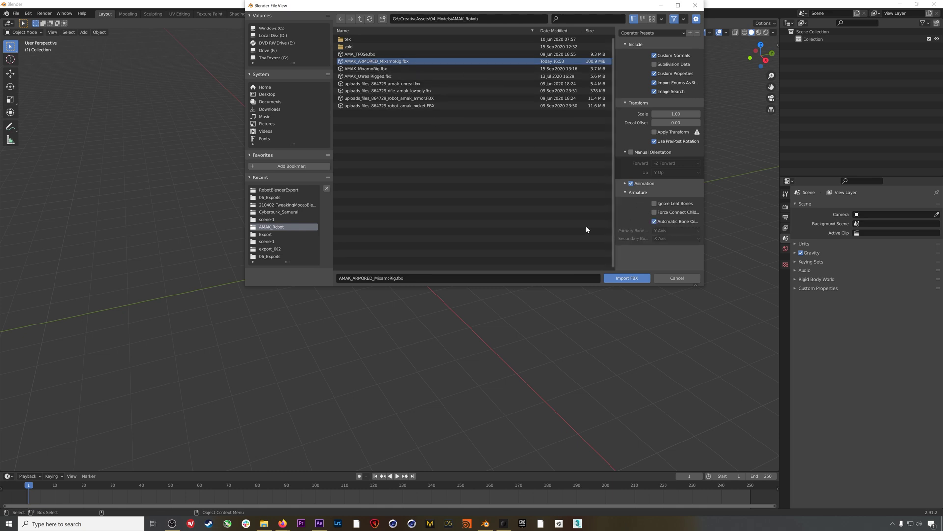
pyautogui.click(626, 278)
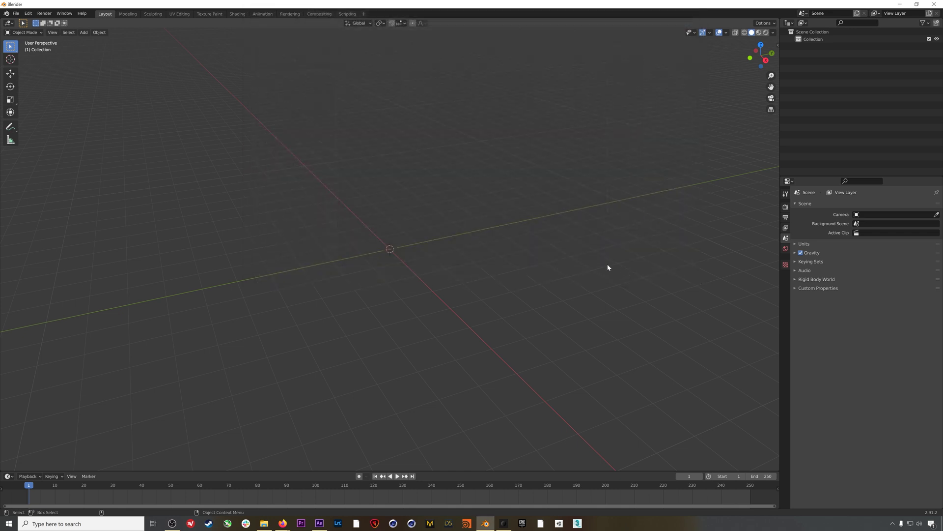
pyautogui.scroll(15, 480, 175)
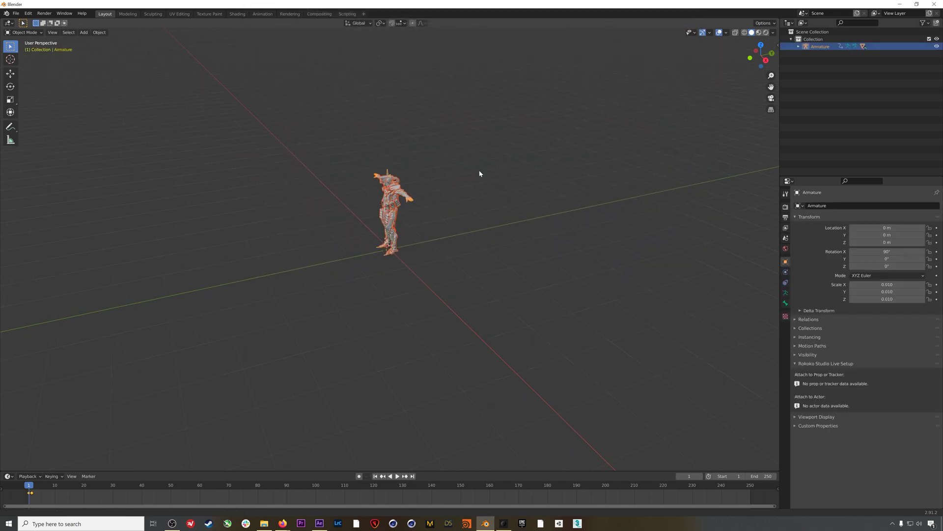
pyautogui.scroll(-12, 511, 118)
pyautogui.moveTo(511, 118); pyautogui.dragTo(365, 135, button='middle')
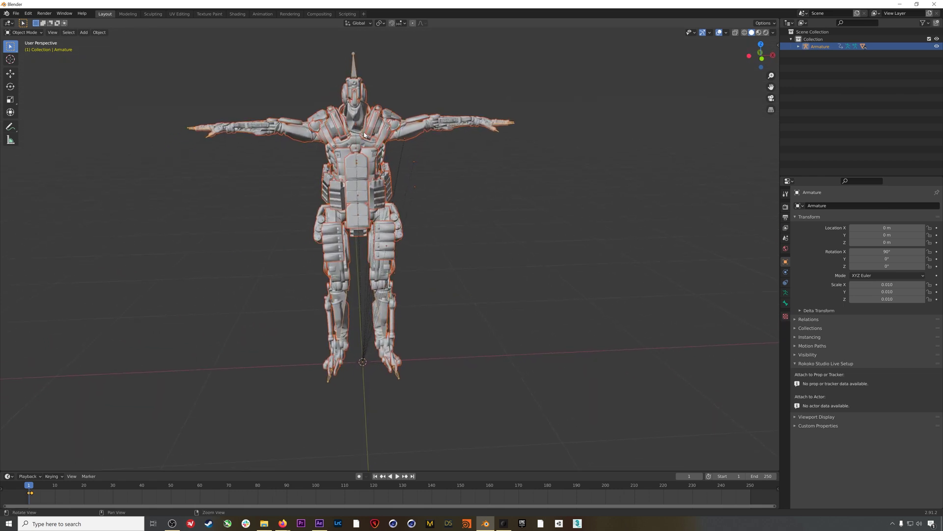
# Import the motion capture file take-2_HUMANIK_C2J.fbx from the scene-1 folder with automatic bone orientation enabled.
pyautogui.click(16, 13)
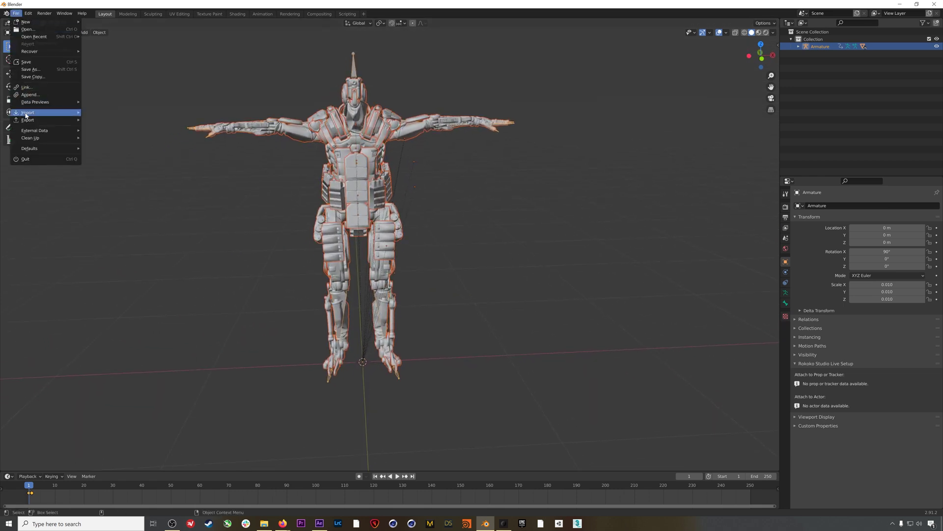
pyautogui.moveTo(26, 115)
pyautogui.click(107, 157)
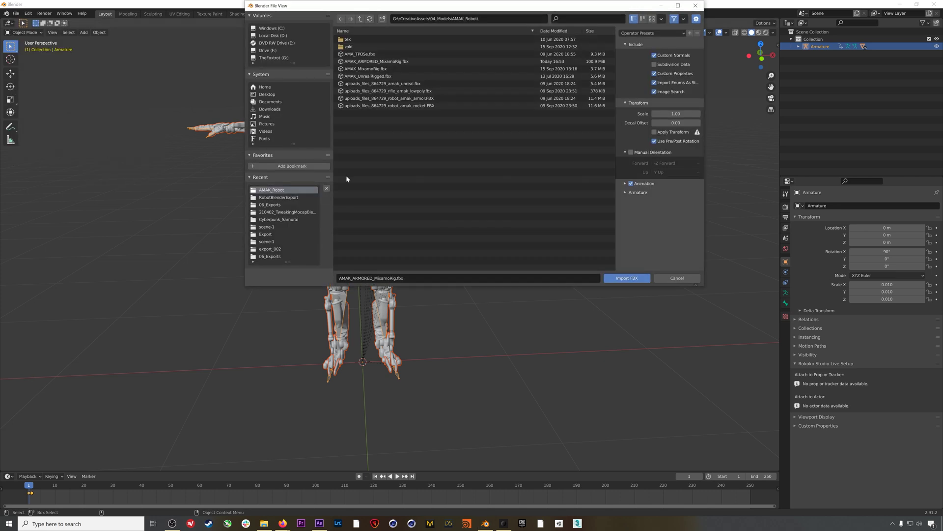
pyautogui.click(287, 229)
pyautogui.click(369, 39)
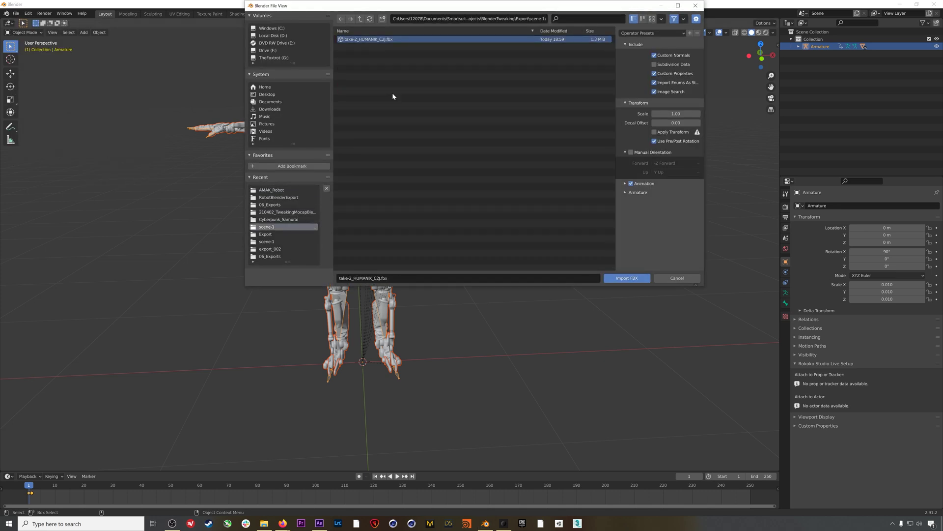
pyautogui.click(634, 193)
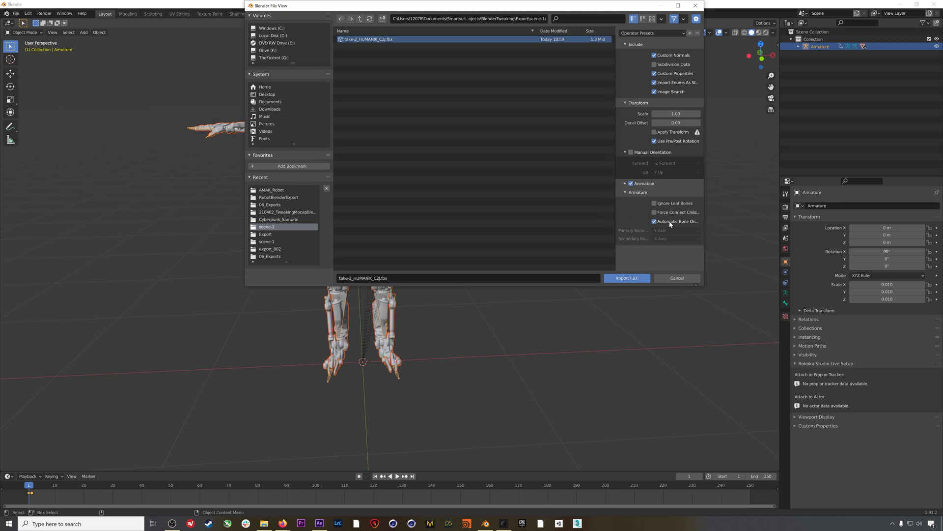
pyautogui.click(626, 279)
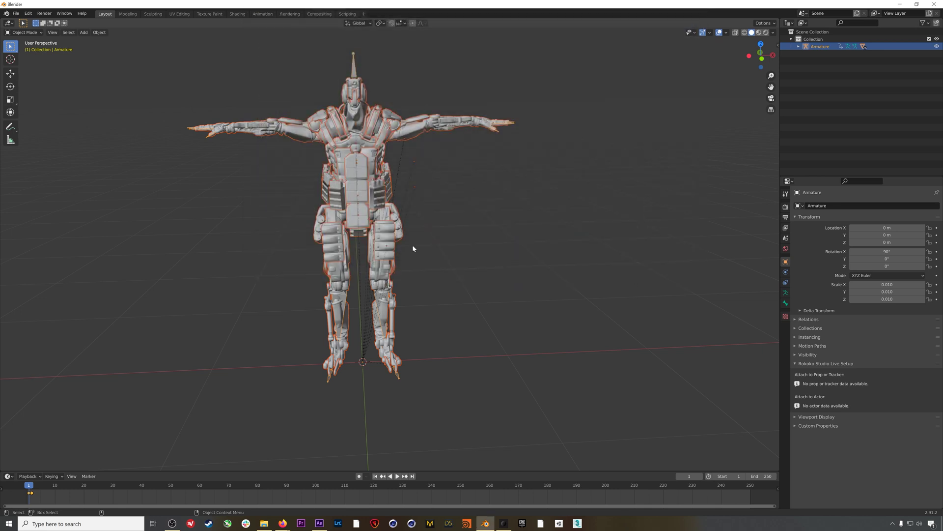
# Set the scene's end frame to 1026 and fit the full range of motion capture keyframes in the timeline.
pyautogui.keyDown('alt'); pyautogui.moveTo(390, 247); pyautogui.dragTo(380, 250); pyautogui.keyUp('alt')
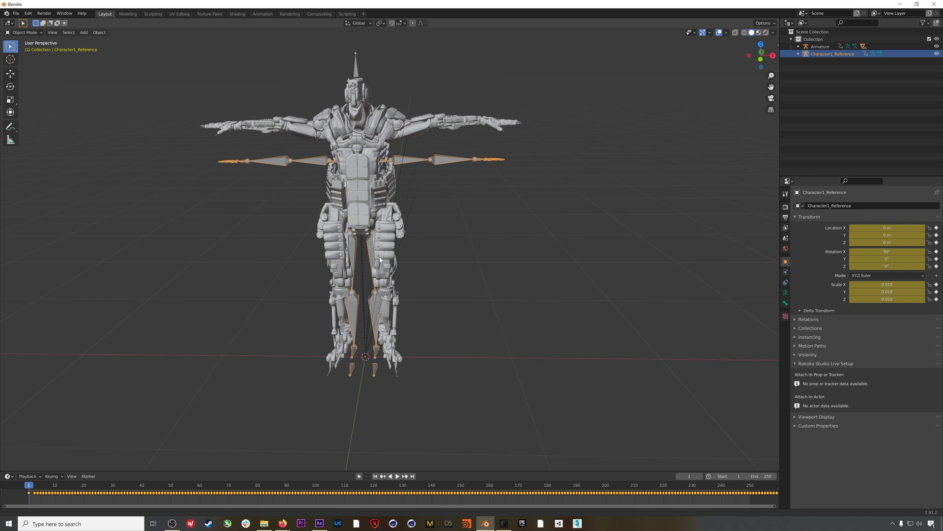
pyautogui.keyDown('alt'); pyautogui.moveTo(380, 250); pyautogui.dragTo(389, 309, button='right'); pyautogui.keyUp('alt')
pyautogui.moveTo(764, 476); pyautogui.dragTo(811, 476)
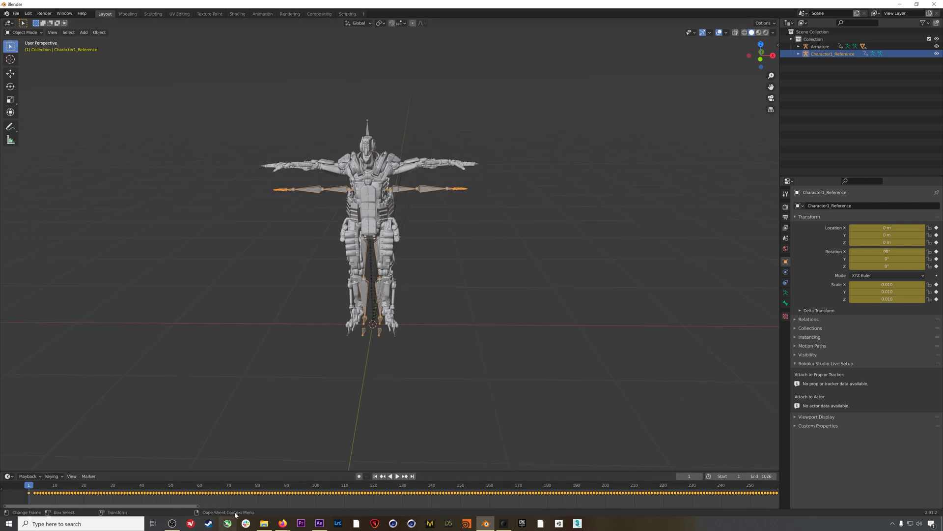
pyautogui.moveTo(214, 506); pyautogui.dragTo(464, 509)
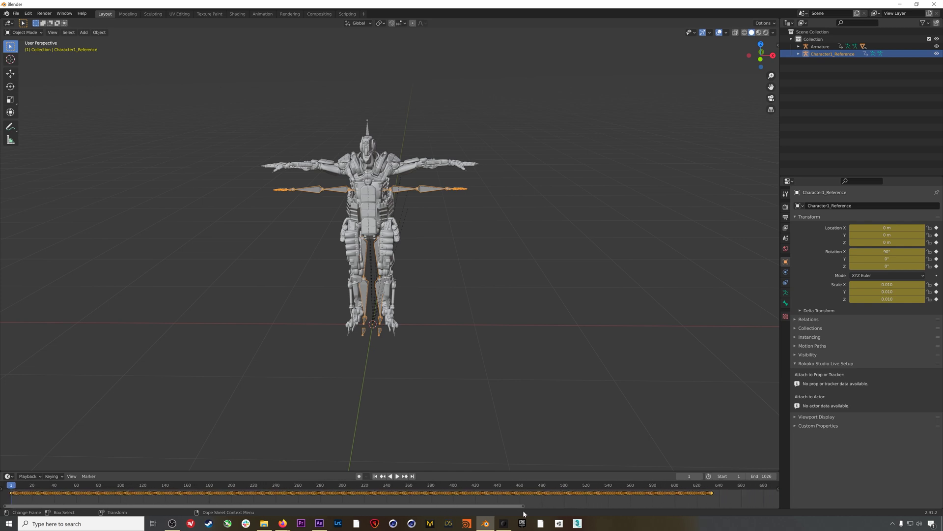
# Play back the imported skeleton's motion beside the robot and return to frame 1.
pyautogui.click(397, 476)
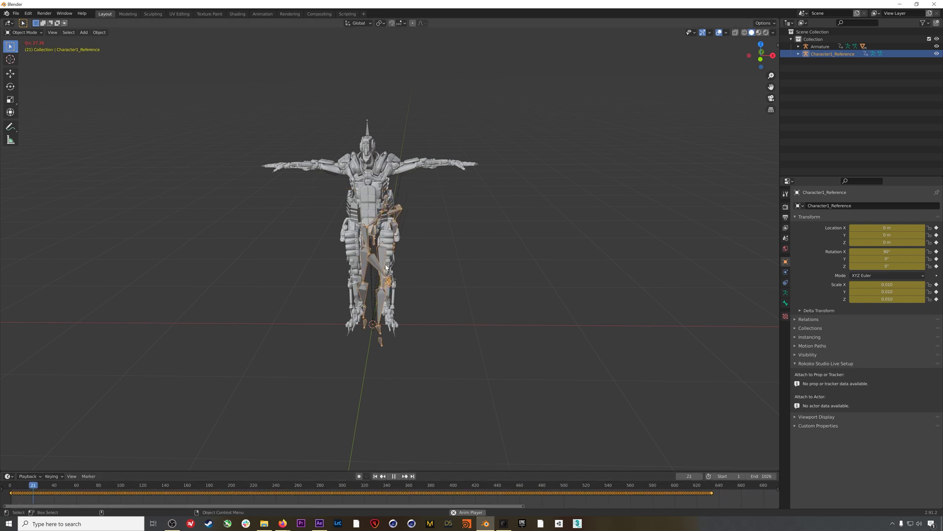
pyautogui.moveTo(387, 270); pyautogui.dragTo(372, 270, button='middle')
pyautogui.moveTo(191, 486); pyautogui.dragTo(248, 487)
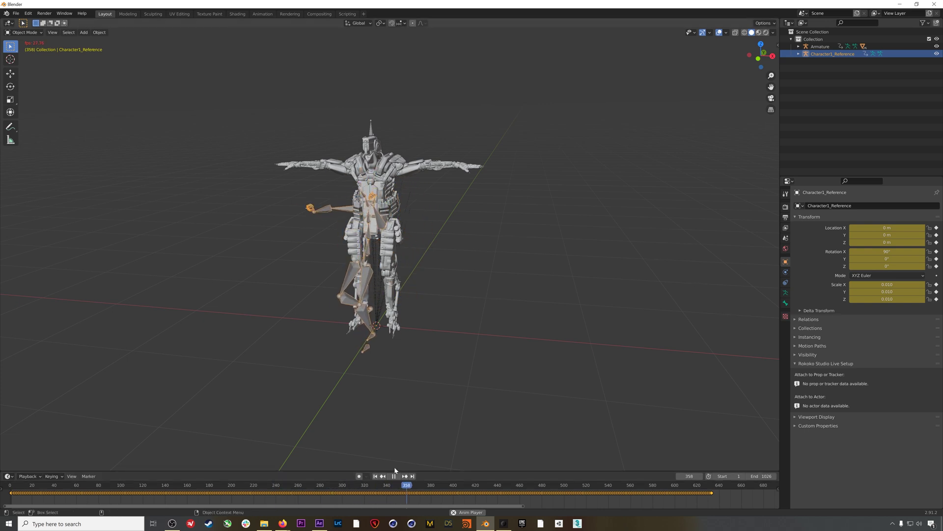
pyautogui.moveTo(410, 246); pyautogui.dragTo(395, 148, button='middle')
pyautogui.press('Escape')
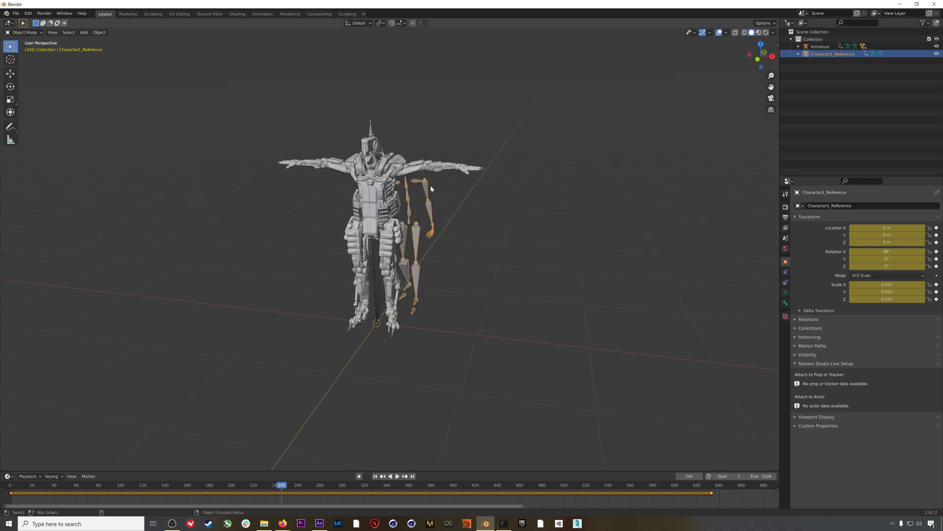
pyautogui.click(375, 475)
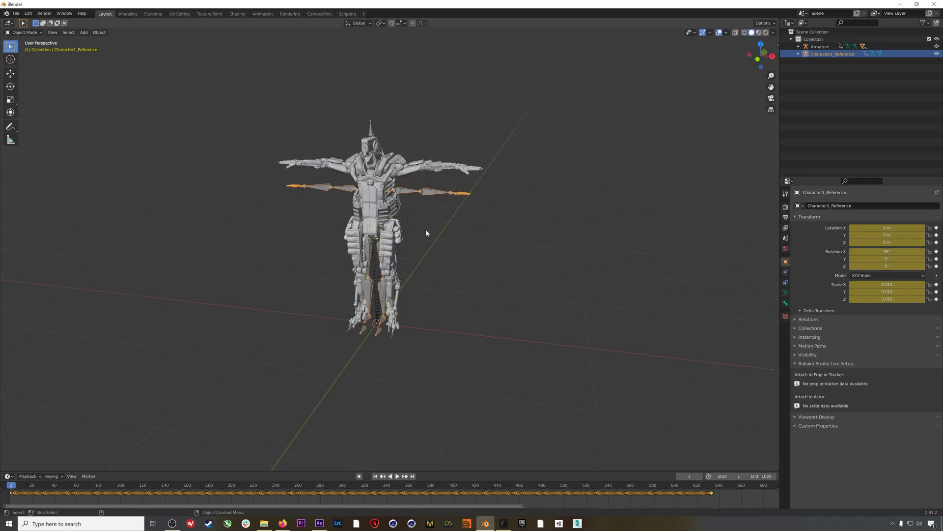
# Set Character1_Reference as the source armature in the Rokoko retargeting settings.
pyautogui.click(778, 45)
pyautogui.click(776, 95)
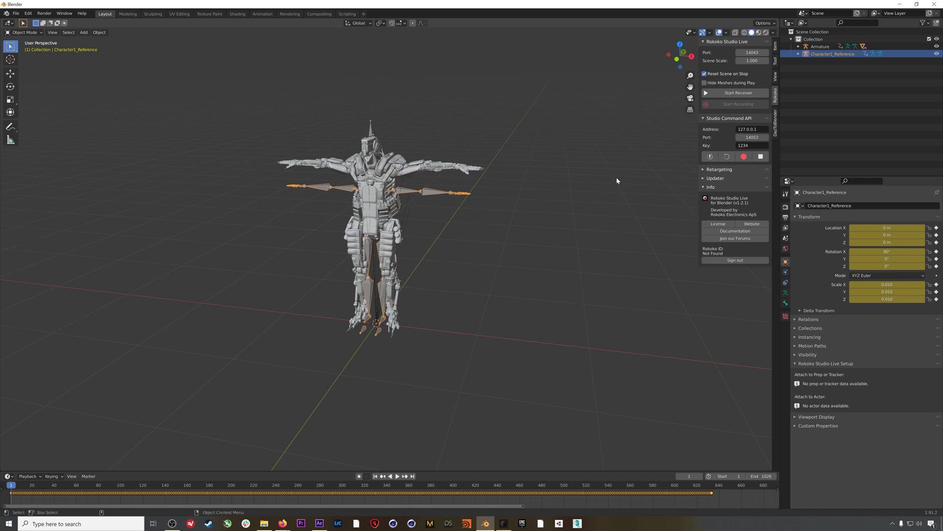
pyautogui.click(711, 168)
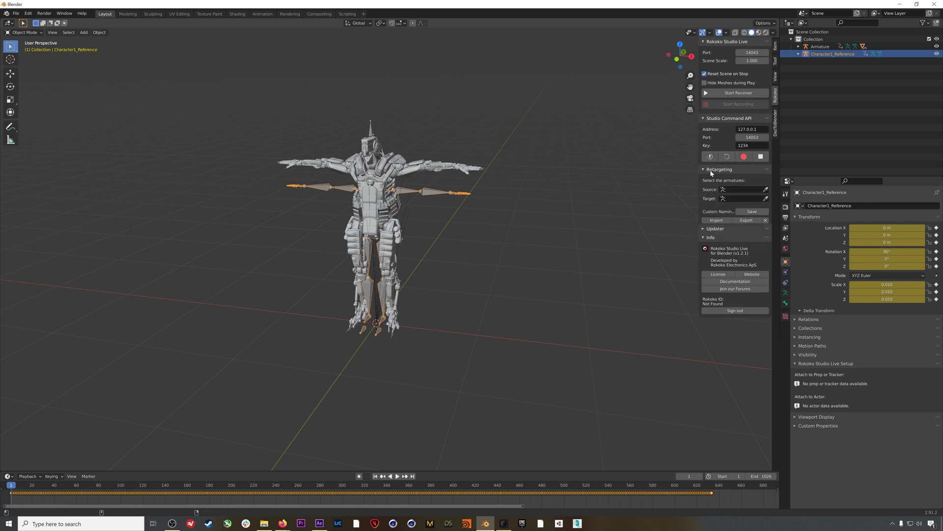
pyautogui.click(751, 190)
pyautogui.click(743, 208)
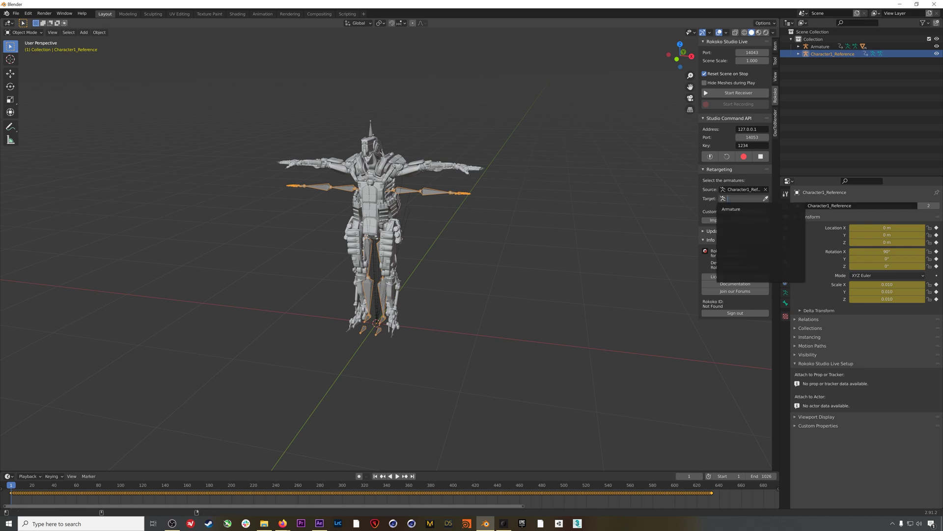
# Set Armature as the retargeting target and build the bone list.
pyautogui.click(731, 210)
pyautogui.click(738, 212)
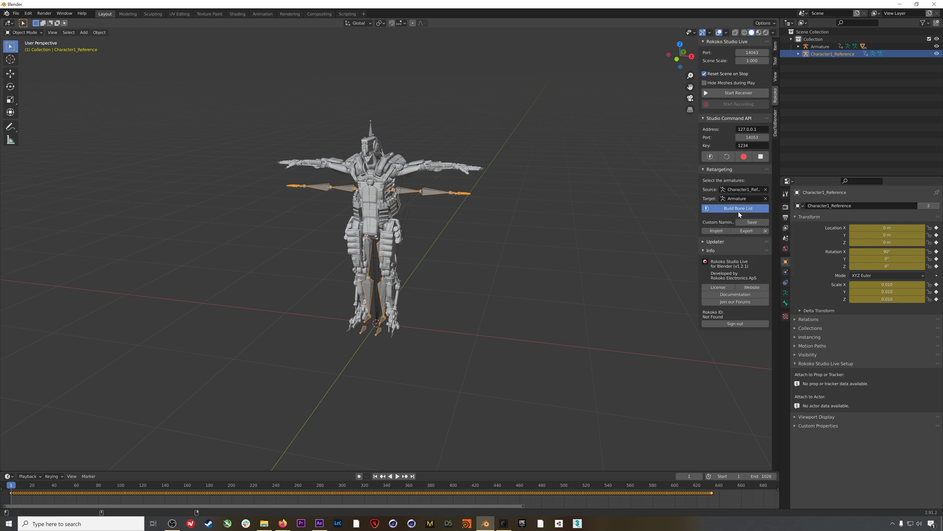
pyautogui.click(737, 208)
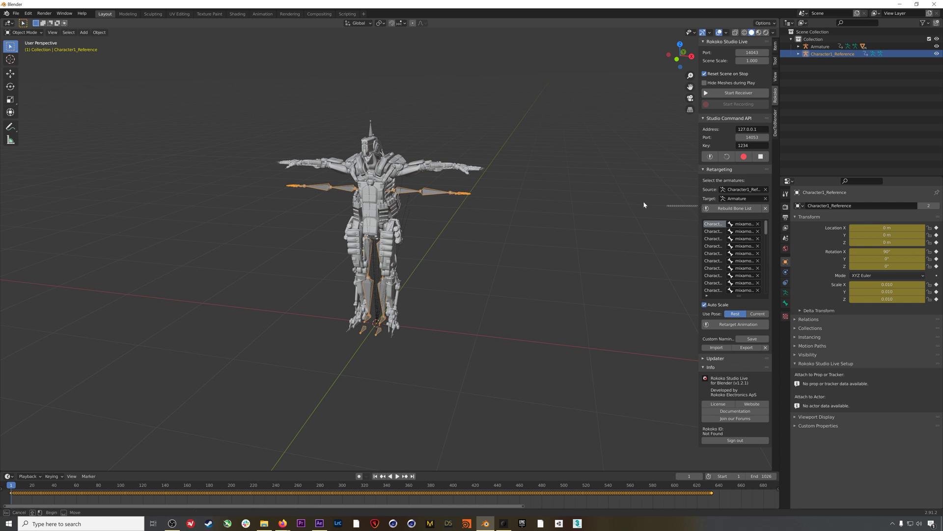
# Widen the sidebar to fit the full bone names and map Character1_Spine1 to mixamorig:Spine1.
pyautogui.click(695, 203)
pyautogui.moveTo(698, 202); pyautogui.dragTo(593, 203)
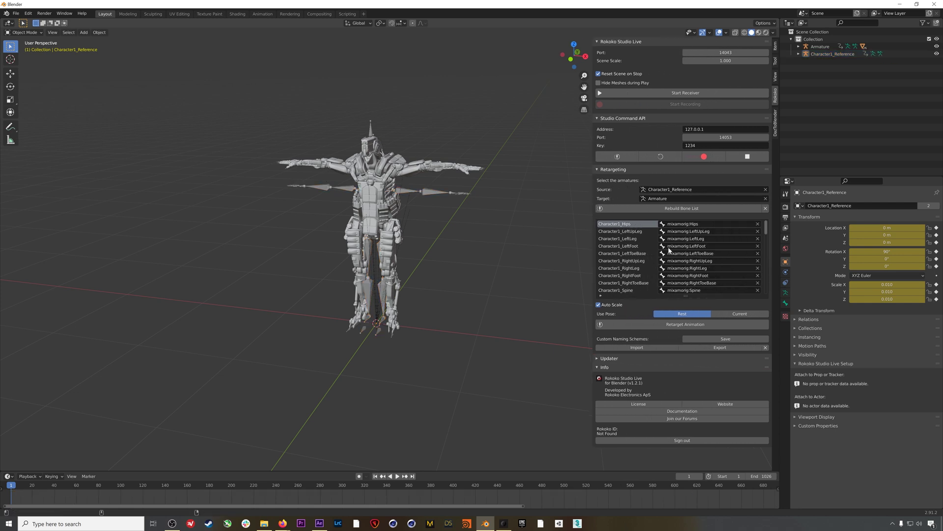
pyautogui.scroll(-4, 637, 241)
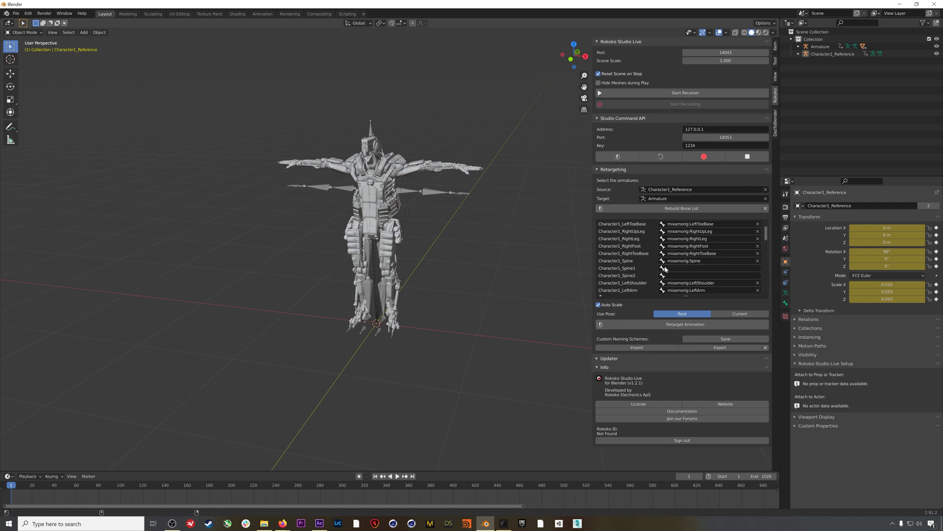
pyautogui.click(665, 269)
pyautogui.write('spine')
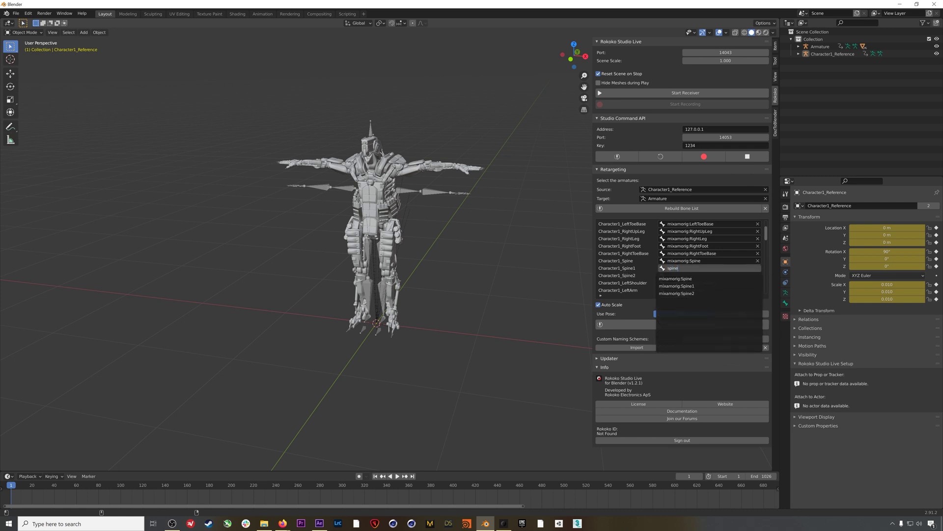
pyautogui.click(685, 286)
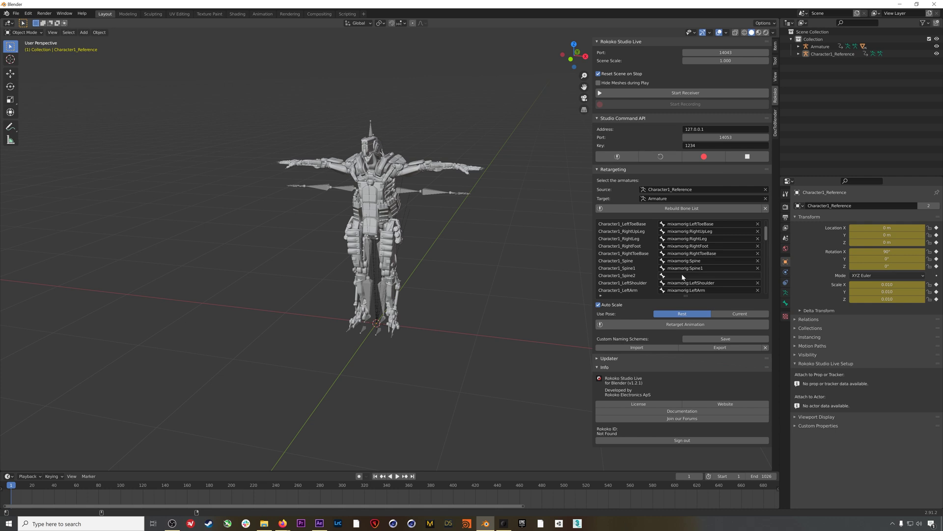
# Map the unassigned source bone Character1_Spine2 to mixamorig:Spine2 in the bone list.
pyautogui.click(683, 276)
pyautogui.write('spine')
pyautogui.press('Down')
pyautogui.press('Down')
pyautogui.press('Return')
pyautogui.scroll(5, 689, 268)
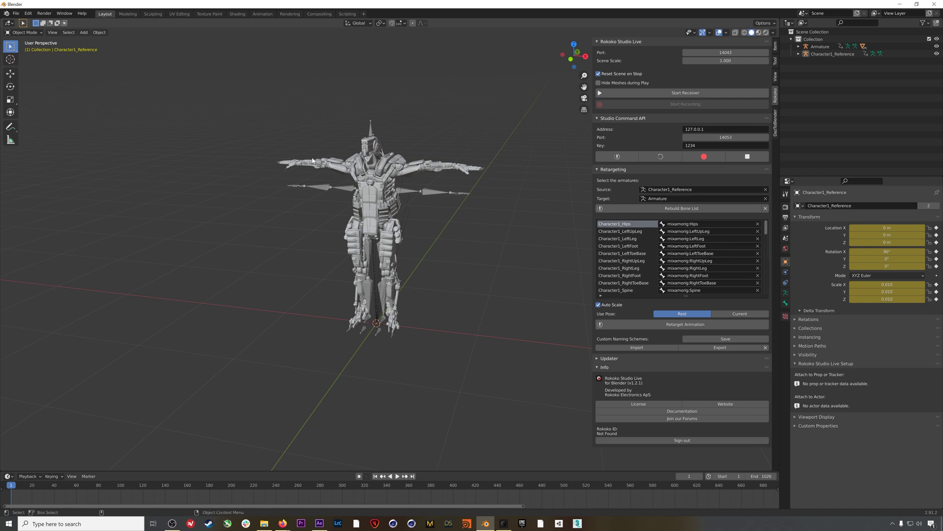
# Retarget the animation using the current pose and play back the robot's motion.
pyautogui.click(739, 313)
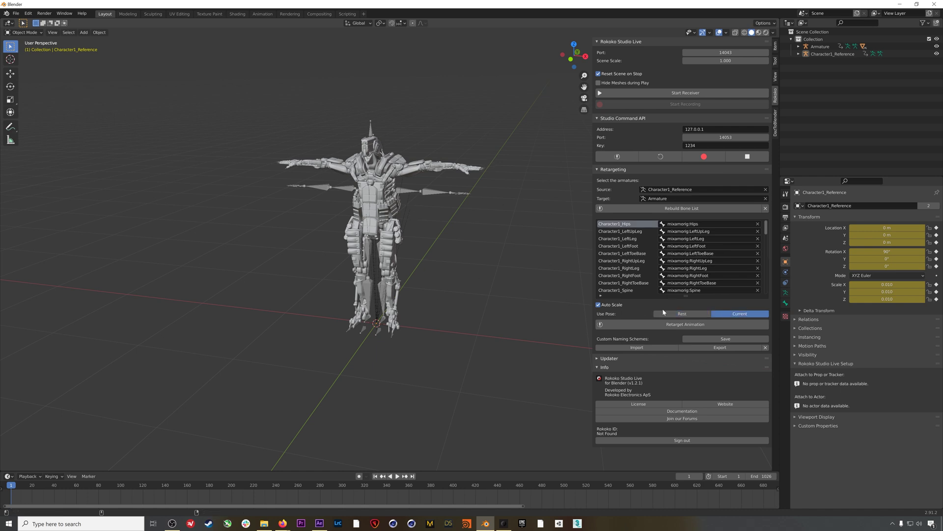
pyautogui.click(684, 325)
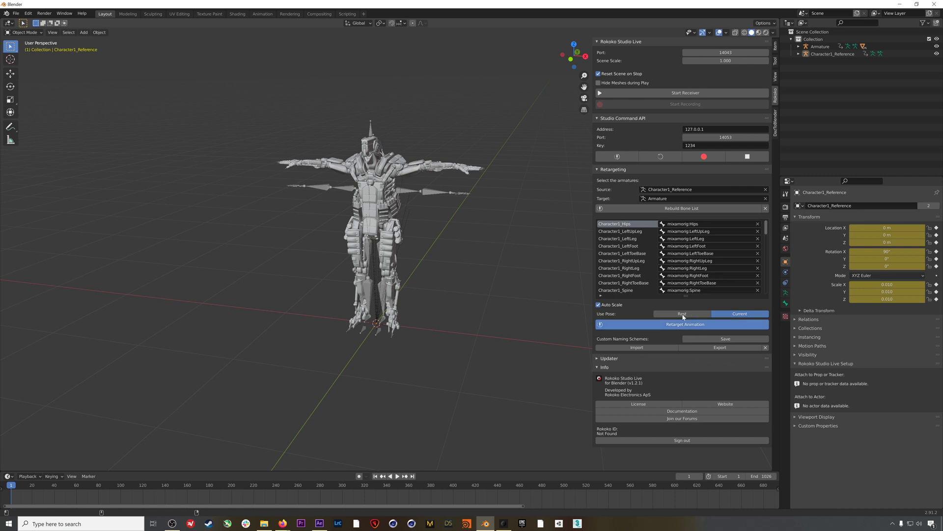
pyautogui.click(398, 475)
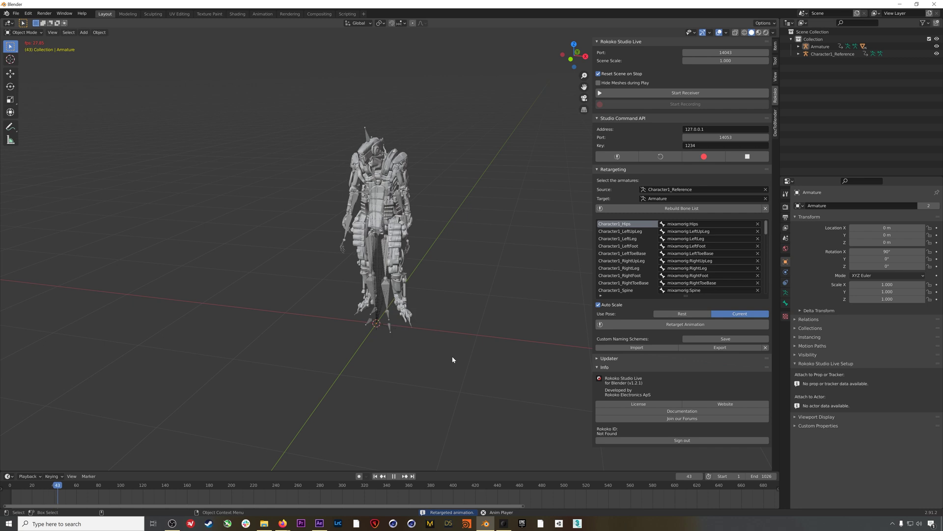
pyautogui.keyDown('alt'); pyautogui.moveTo(452, 356); pyautogui.dragTo(407, 205, button='middle'); pyautogui.keyUp('alt')
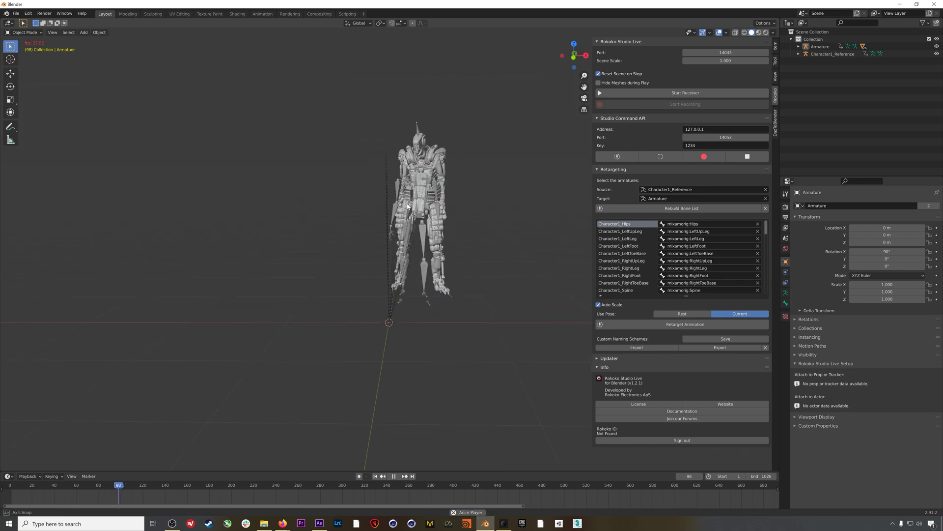
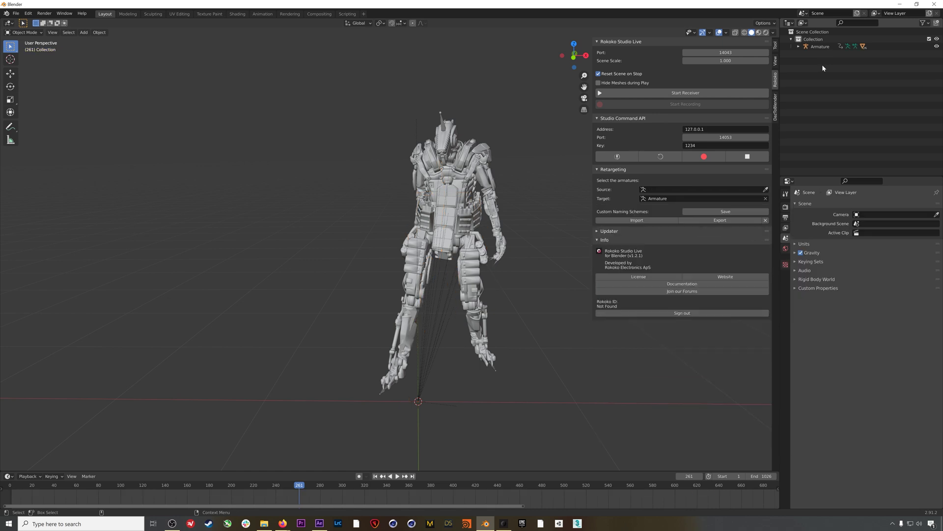
# Play and scrub through the robot's retargeted motion between about frames 261 and 362, checking the pose from several angles.
pyautogui.press('space')
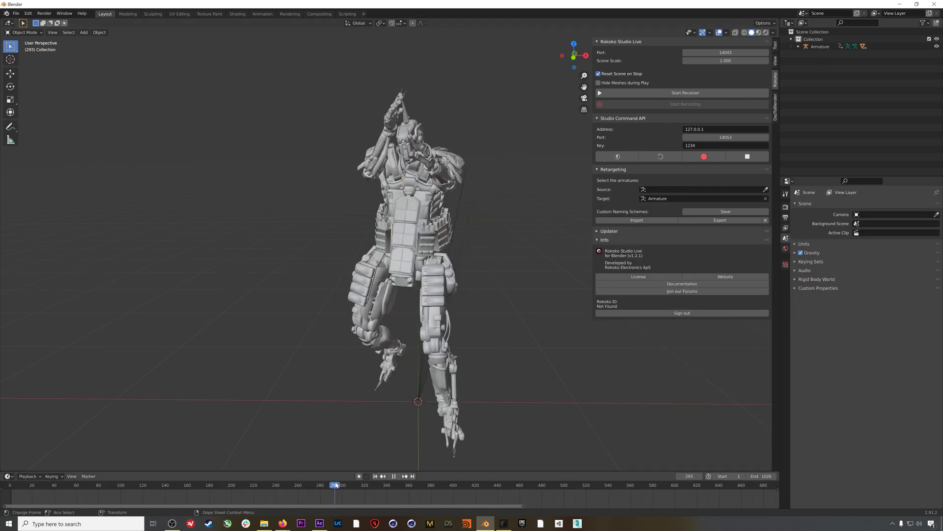
pyautogui.press('space')
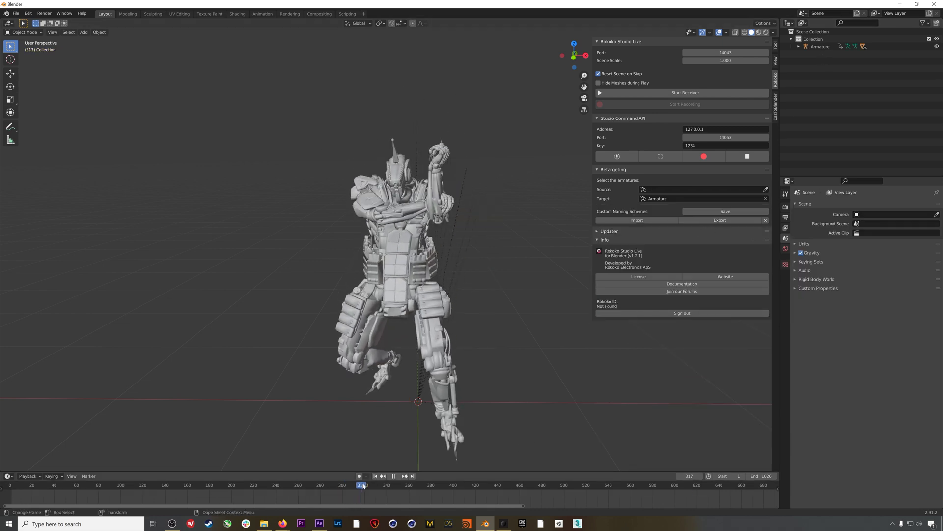
pyautogui.scroll(6, 526, 182)
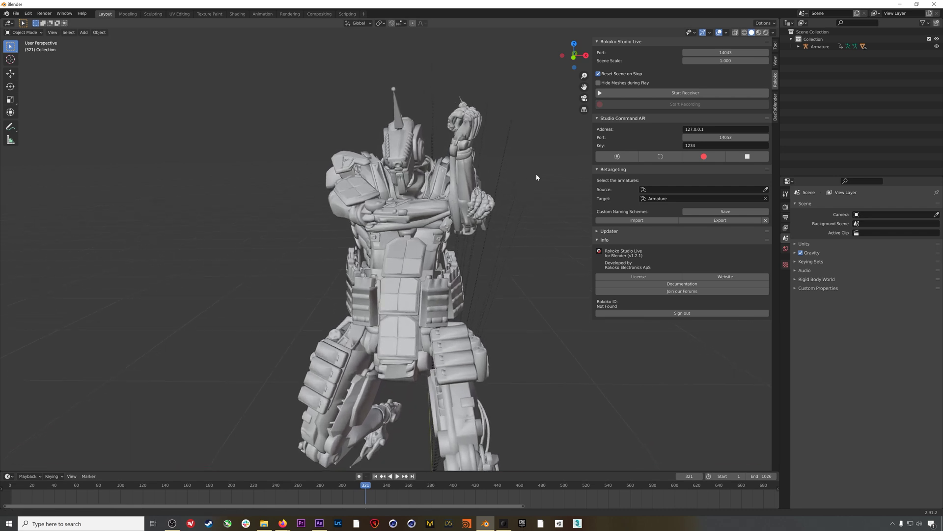
pyautogui.keyDown('shift'); pyautogui.moveTo(543, 180); pyautogui.dragTo(455, 241, button='middle'); pyautogui.keyUp('shift')
pyautogui.scroll(-5, 433, 266)
pyautogui.moveTo(303, 486); pyautogui.dragTo(390, 488)
pyautogui.press('space')
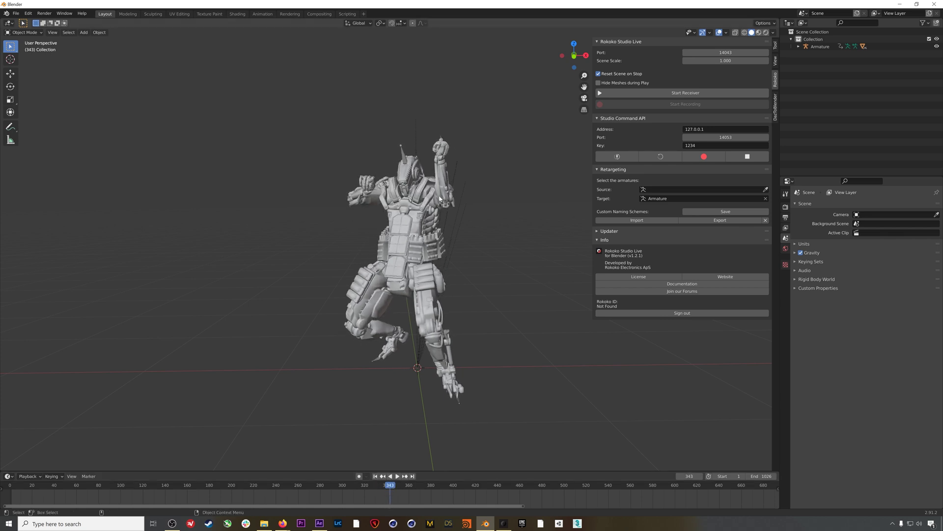
pyautogui.moveTo(441, 198); pyautogui.dragTo(403, 193, button='middle')
pyautogui.moveTo(389, 488); pyautogui.dragTo(411, 487)
pyautogui.moveTo(403, 286); pyautogui.dragTo(392, 260, button='middle')
# Import the FBX file SM_Katana.fbx from the Cyberpunk_Samurai folder.
pyautogui.click(16, 13)
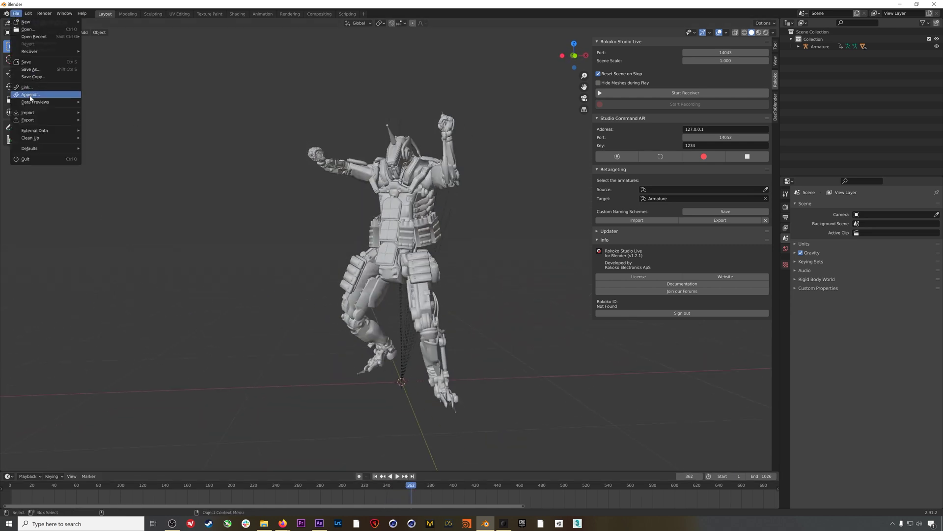
pyautogui.moveTo(31, 113)
pyautogui.click(102, 156)
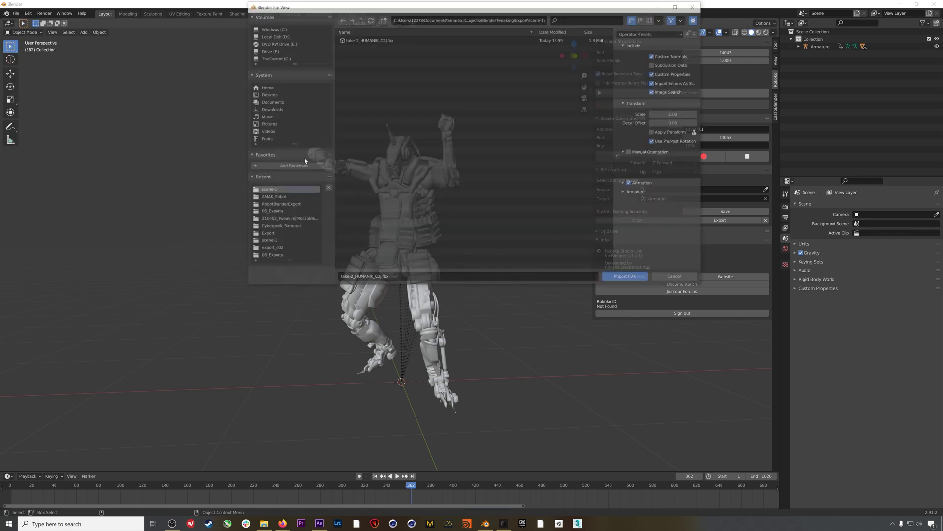
pyautogui.click(285, 226)
pyautogui.click(376, 112)
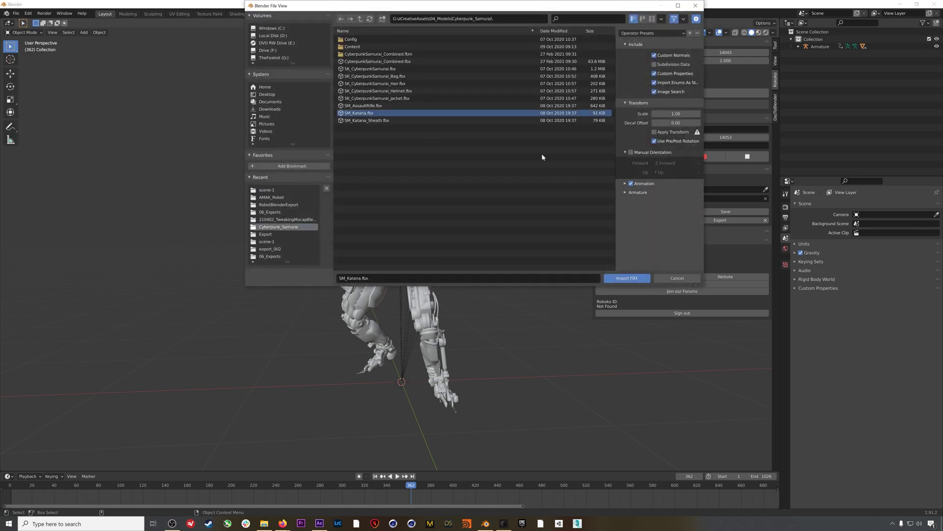
pyautogui.click(627, 278)
# Select the imported katana and add a Child Of object constraint to it.
pyautogui.moveTo(417, 278); pyautogui.dragTo(391, 341, button='middle')
pyautogui.click(330, 362)
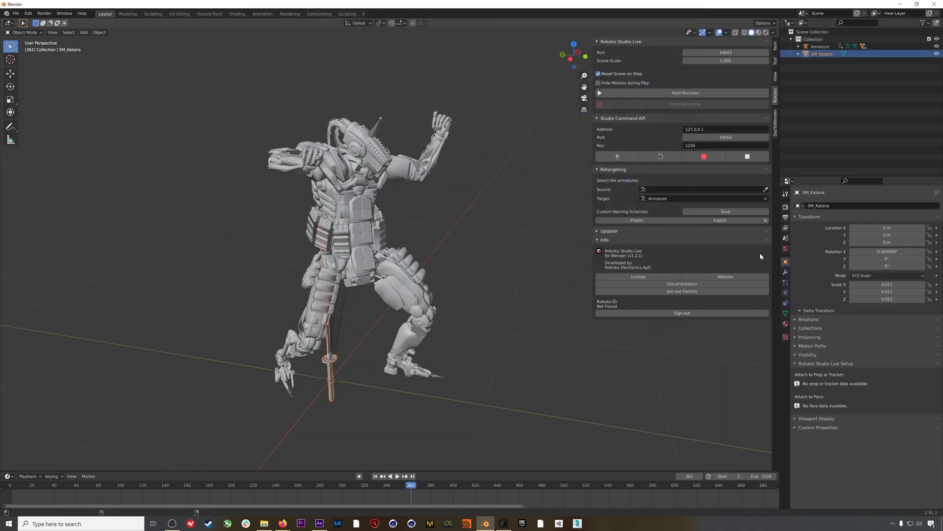
pyautogui.click(785, 313)
pyautogui.click(785, 303)
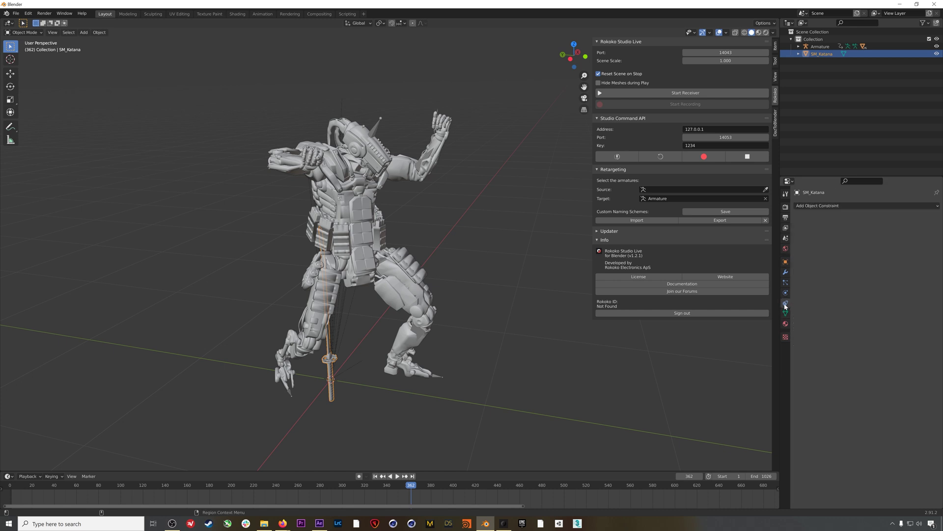
pyautogui.click(838, 207)
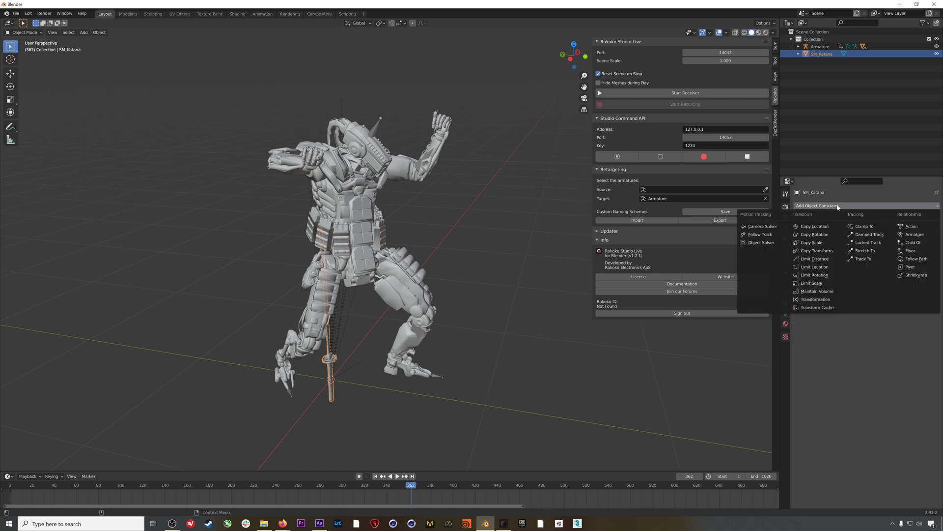
pyautogui.click(909, 243)
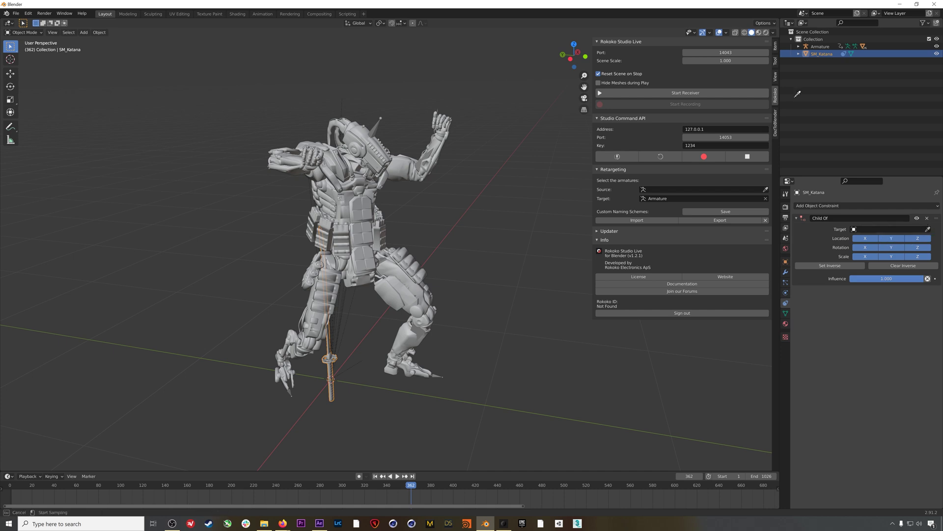
# Set the Child Of constraint's target to Armature and its bone to mixamorig:RightHand.
pyautogui.click(820, 45)
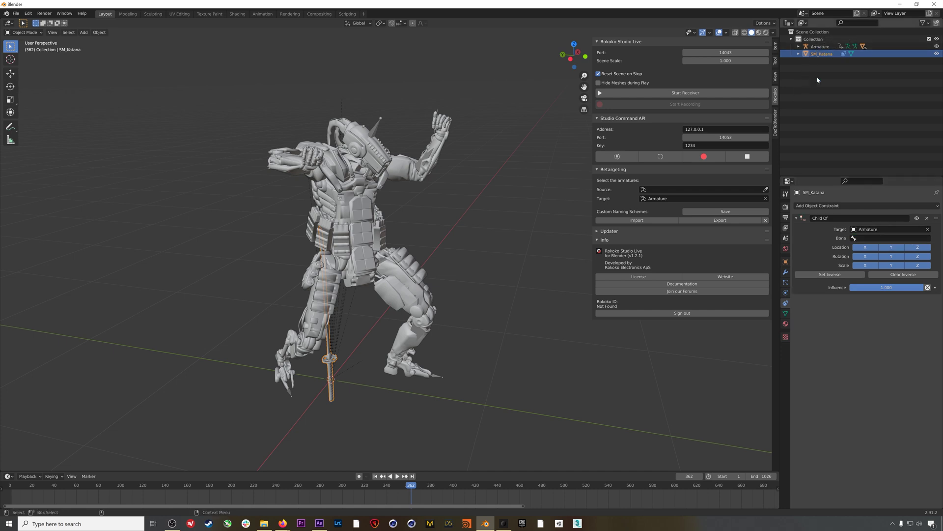
pyautogui.click(875, 239)
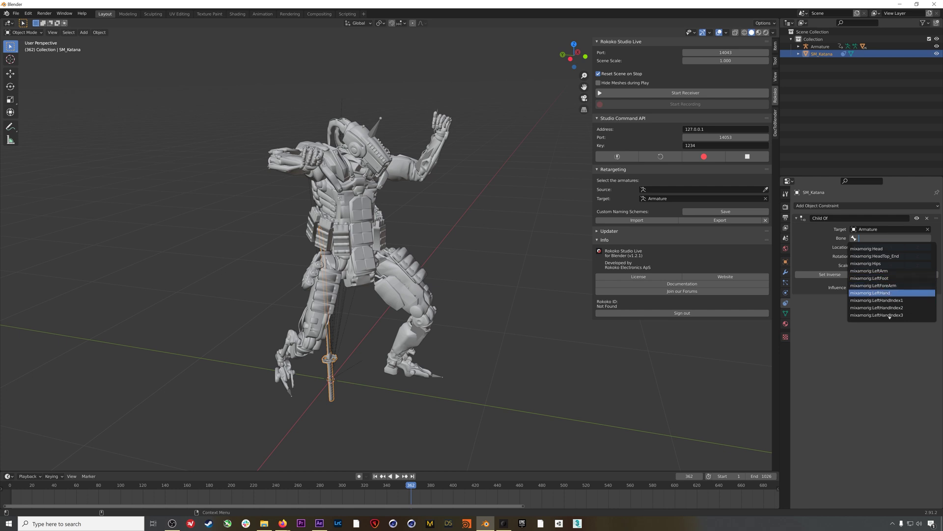
pyautogui.write('right')
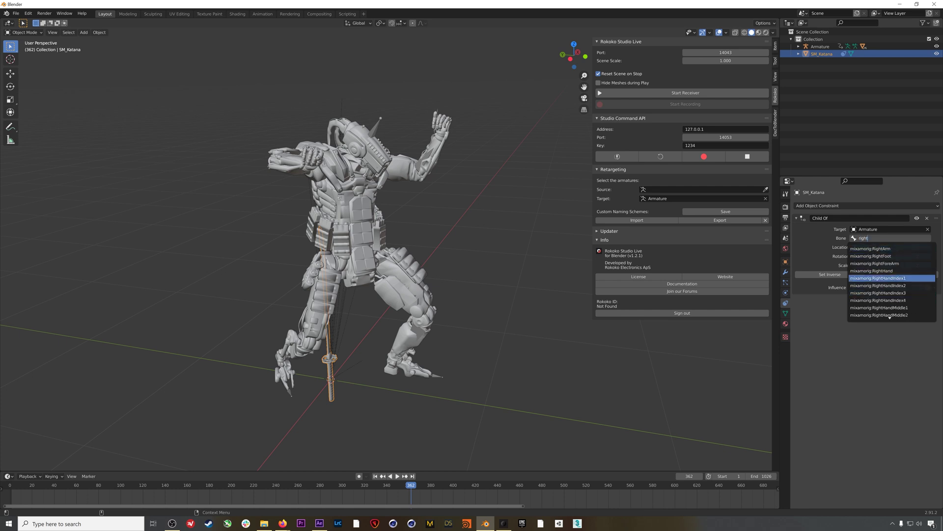
pyautogui.click(875, 271)
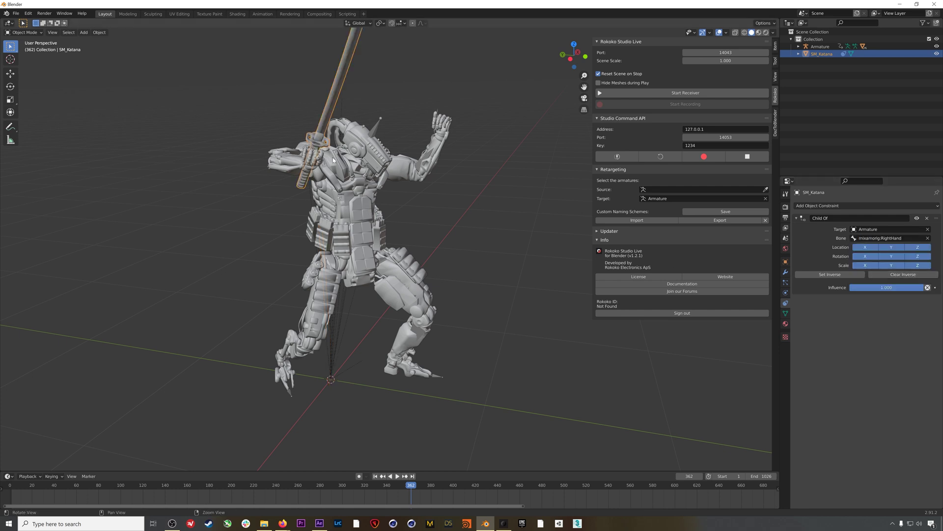
# Go to frame 446 and rotate the katana to line up with the robot's right-hand grip.
pyautogui.moveTo(332, 157); pyautogui.dragTo(292, 164, button='middle')
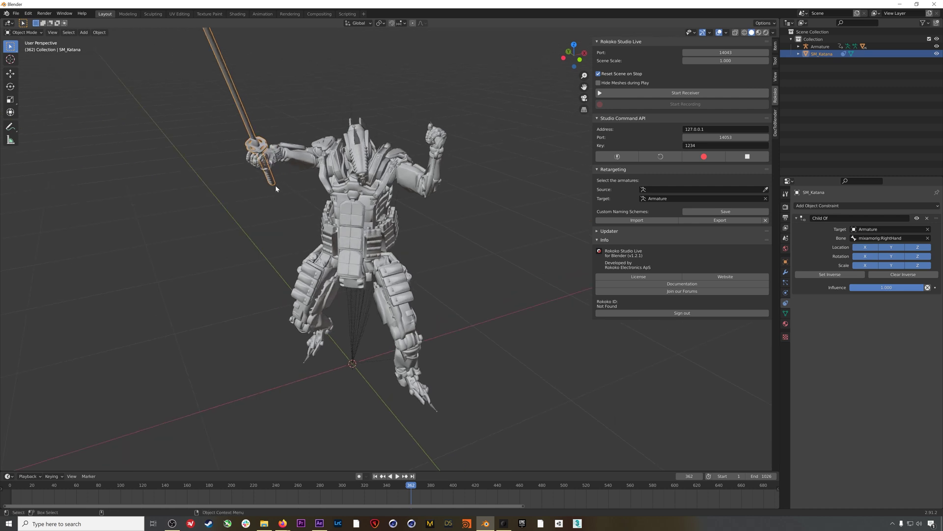
pyautogui.moveTo(274, 161); pyautogui.dragTo(303, 127, button='middle')
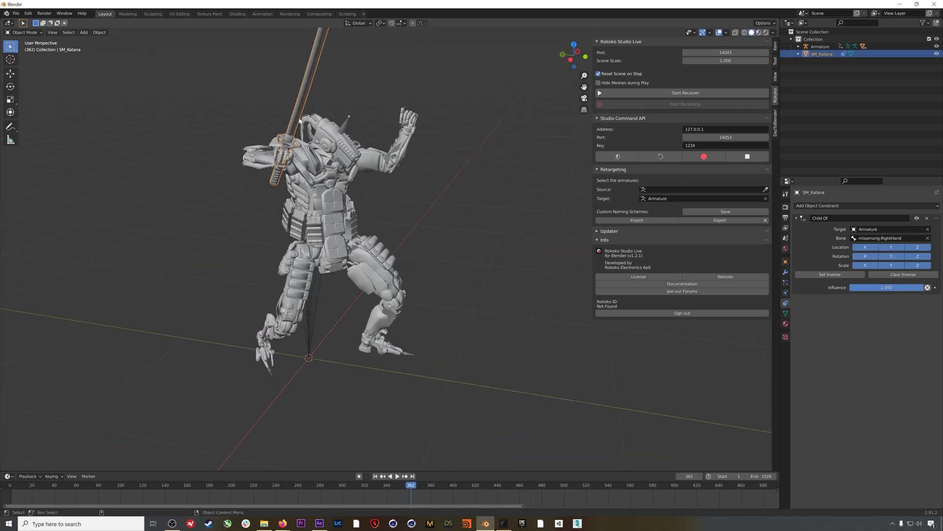
pyautogui.click(10, 86)
pyautogui.moveTo(414, 486); pyautogui.dragTo(504, 487)
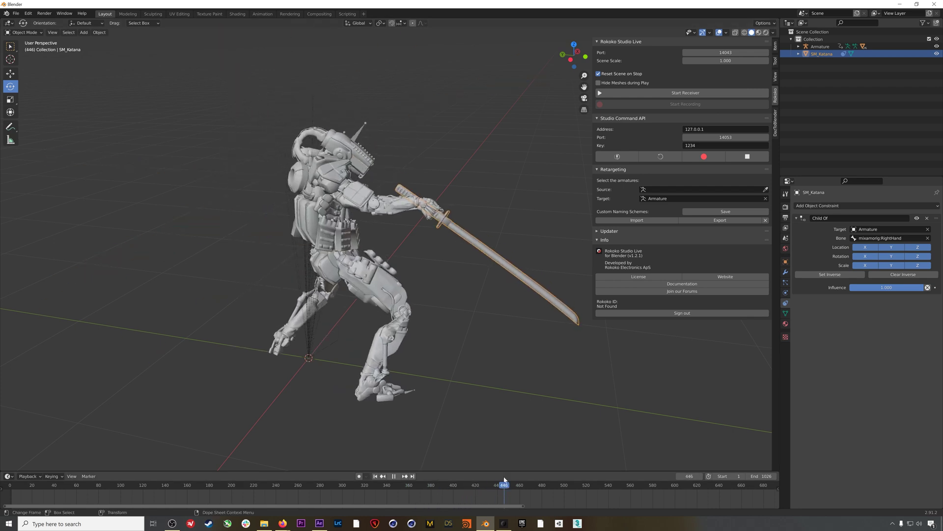
pyautogui.moveTo(421, 201); pyautogui.dragTo(209, 31)
pyautogui.moveTo(450, 189); pyautogui.dragTo(437, 170)
# Move the katana's handle towards the robot's right palm and fine-tune its rotation.
pyautogui.press('w')
pyautogui.moveTo(421, 202); pyautogui.dragTo(416, 204)
pyautogui.keyDown('alt'); pyautogui.moveTo(491, 212); pyautogui.dragTo(354, 221); pyautogui.keyUp('alt')
pyautogui.keyDown('alt'); pyautogui.moveTo(541, 103); pyautogui.dragTo(266, 248, button='middle'); pyautogui.keyUp('alt')
pyautogui.press('e')
pyautogui.moveTo(266, 247); pyautogui.dragTo(270, 251)
pyautogui.keyDown('alt'); pyautogui.moveTo(368, 221); pyautogui.dragTo(236, 255); pyautogui.keyUp('alt')
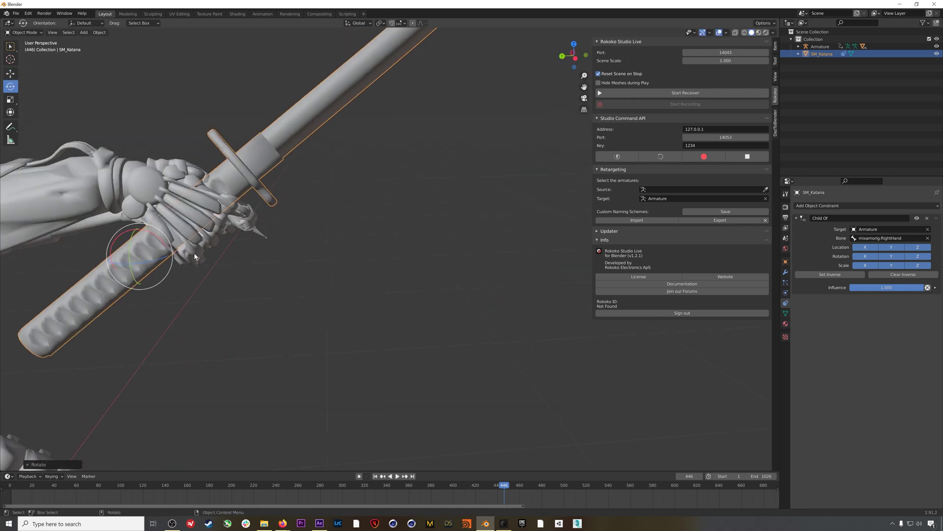
# Nudge the katana's handle so that it sits between the fingers of the right hand.
pyautogui.press('w')
pyautogui.moveTo(148, 257); pyautogui.dragTo(158, 250)
pyautogui.keyDown('alt'); pyautogui.moveTo(275, 163); pyautogui.dragTo(92, 223); pyautogui.keyUp('alt')
pyautogui.scroll(-5, 92, 223)
pyautogui.keyDown('alt'); pyautogui.moveTo(315, 148); pyautogui.dragTo(325, 235, button='middle'); pyautogui.keyUp('alt')
pyautogui.keyDown('alt'); pyautogui.moveTo(275, 216); pyautogui.dragTo(407, 178); pyautogui.keyUp('alt')
# Scrub and play back the animation, including from frame 1, to check how the katana follows the right hand.
pyautogui.moveTo(493, 487); pyautogui.dragTo(354, 475)
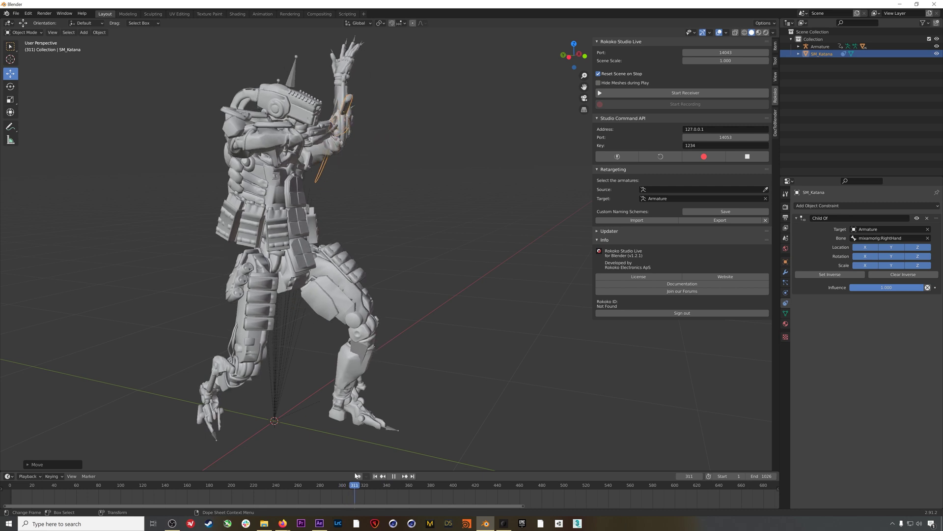
pyautogui.click(393, 479)
pyautogui.moveTo(304, 211); pyautogui.dragTo(381, 182, button='middle')
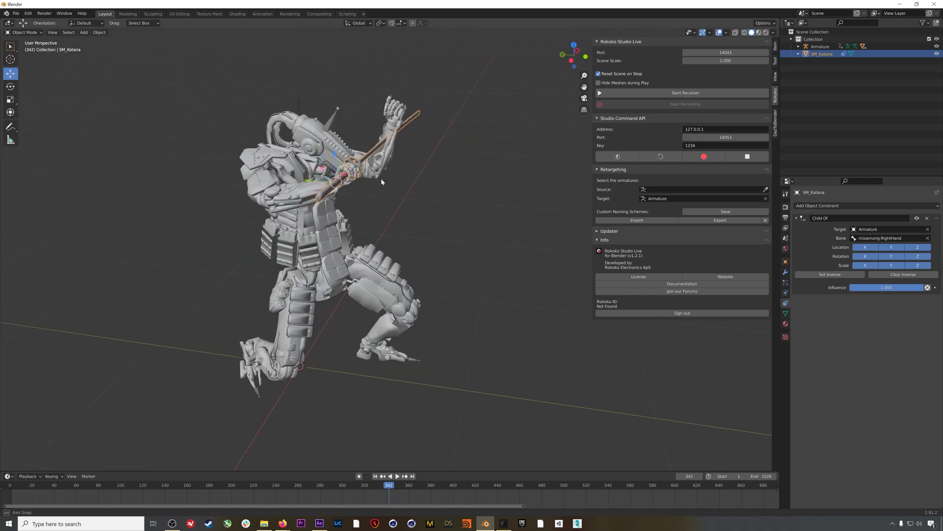
pyautogui.moveTo(358, 169); pyautogui.dragTo(319, 181, button='middle')
pyautogui.press('space')
pyautogui.click(363, 489)
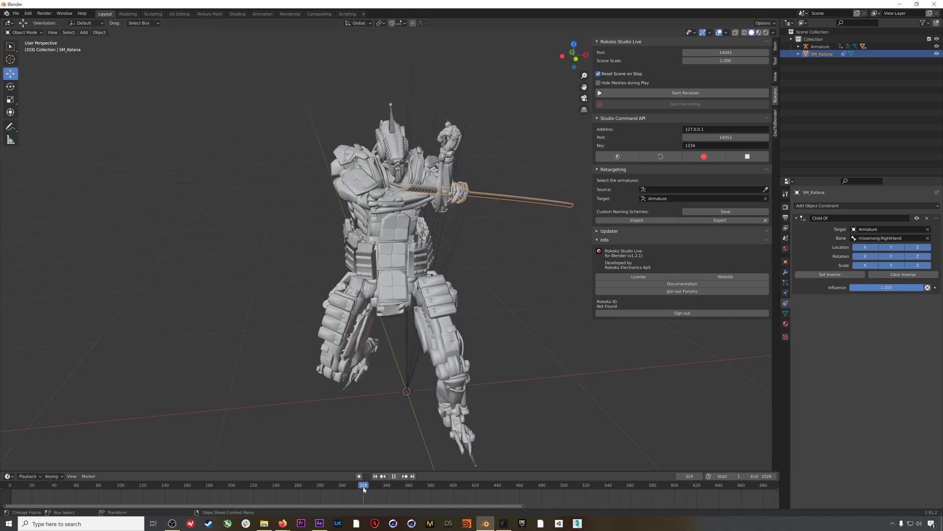
pyautogui.click(377, 477)
pyautogui.scroll(-2, 405, 264)
pyautogui.keyDown('shift'); pyautogui.moveTo(375, 180); pyautogui.dragTo(305, 197, button='middle'); pyautogui.keyUp('shift')
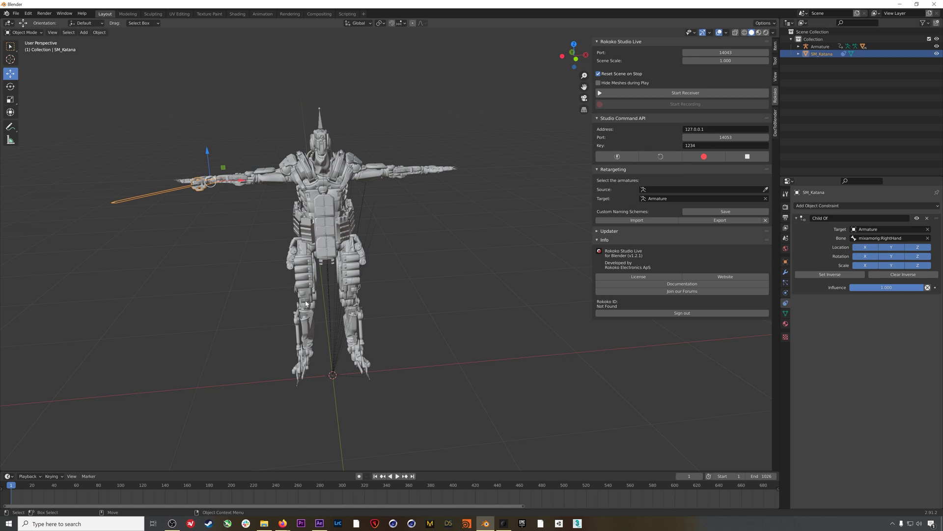
pyautogui.press('space')
pyautogui.moveTo(317, 488); pyautogui.dragTo(247, 480)
pyautogui.keyDown('shift'); pyautogui.moveTo(361, 164); pyautogui.dragTo(377, 196, button='middle'); pyautogui.keyUp('shift')
# Enlarge and split the timeline area, and turn one part into a Nonlinear Animation editor.
pyautogui.moveTo(117, 470); pyautogui.dragTo(281, 442)
pyautogui.click(8, 413)
pyautogui.click(8, 413)
pyautogui.click(8, 413)
pyautogui.click(82, 467)
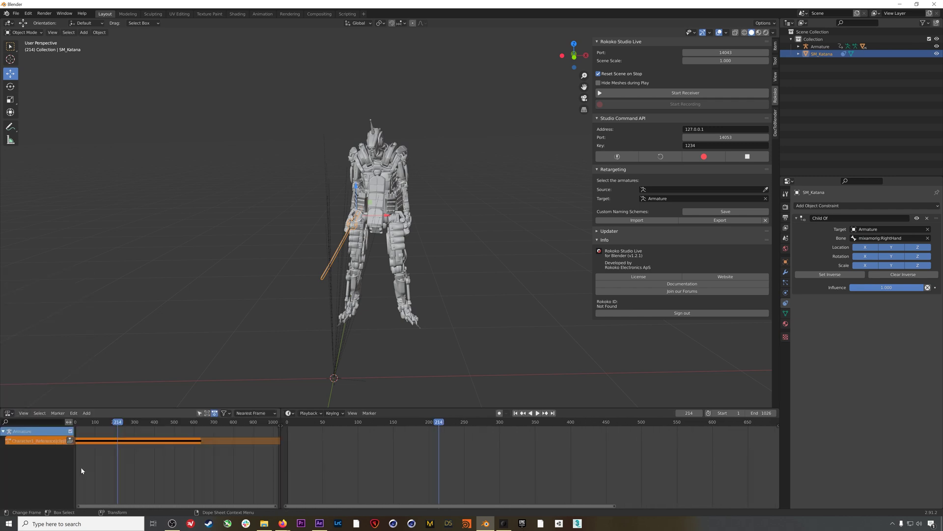
# Push the retargeted action down into its own NLA track and set the armature's action blending to Combine.
pyautogui.click(70, 440)
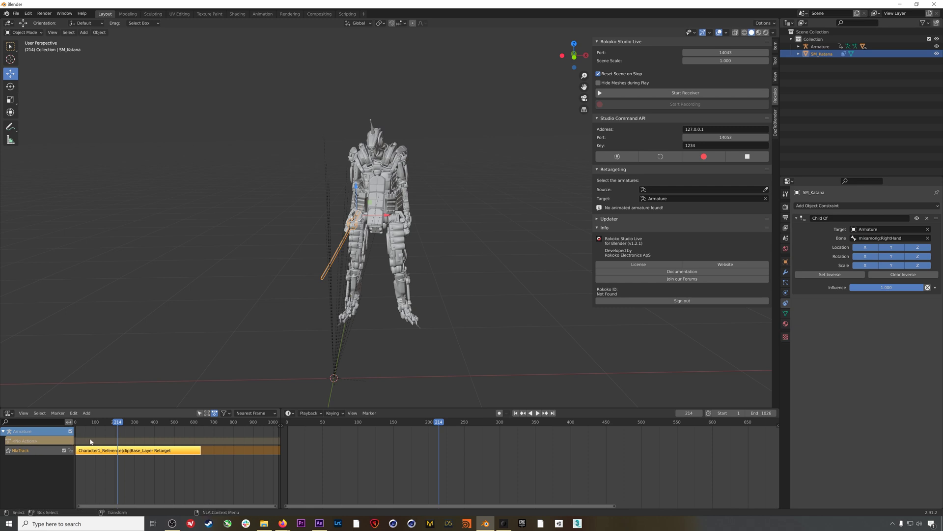
pyautogui.moveTo(120, 424); pyautogui.dragTo(126, 448)
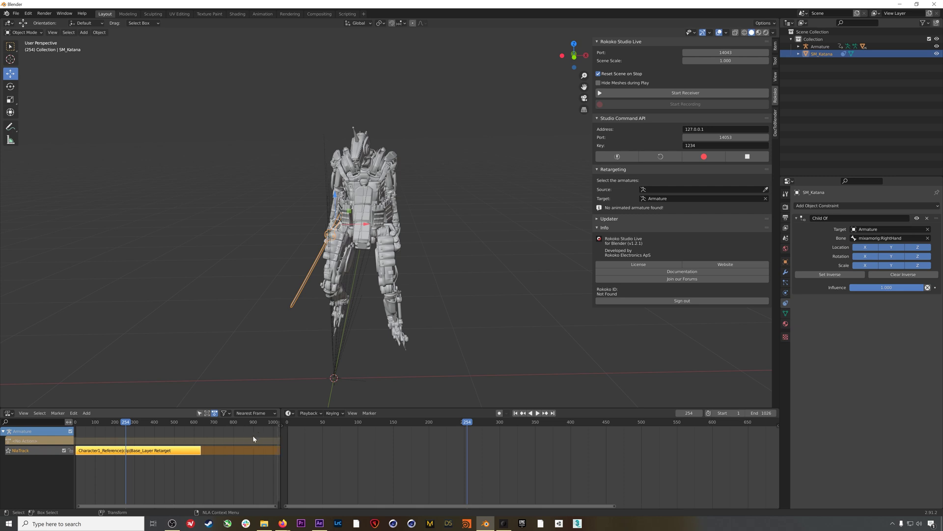
pyautogui.press('n')
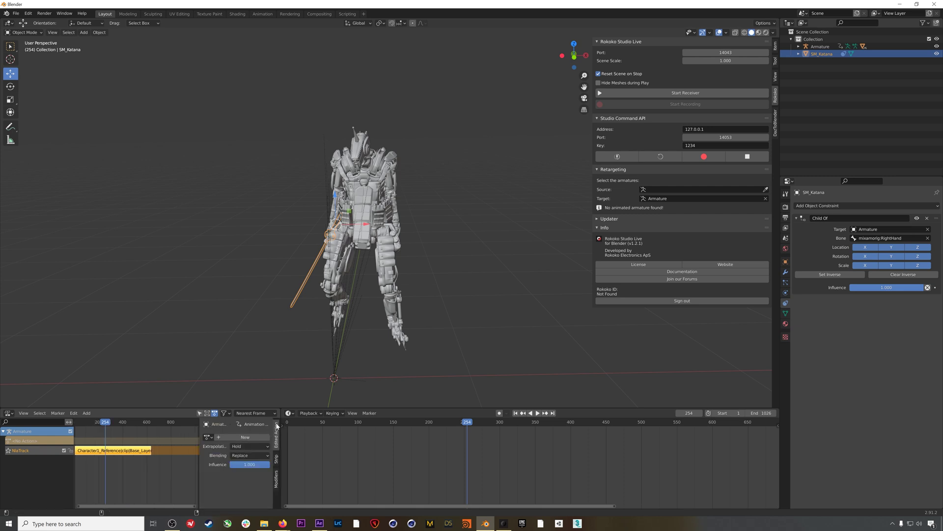
pyautogui.click(239, 455)
pyautogui.click(242, 473)
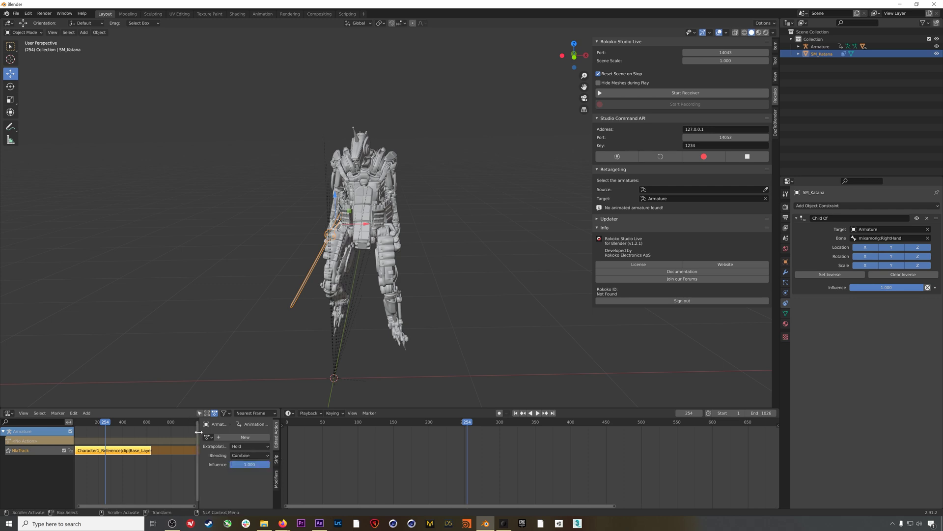
pyautogui.moveTo(200, 432); pyautogui.dragTo(325, 439)
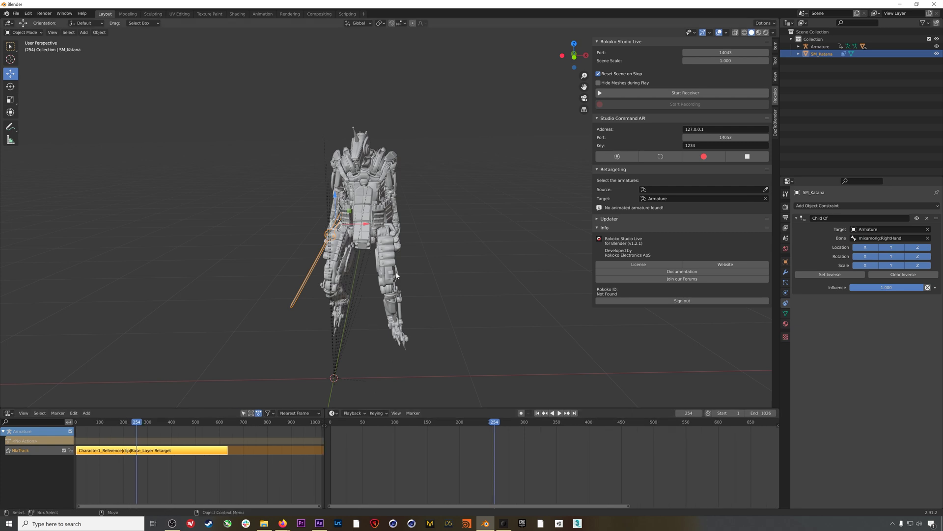
# Stop the animation at frame 325 and switch the Armature to Pose Mode.
pyautogui.click(138, 423)
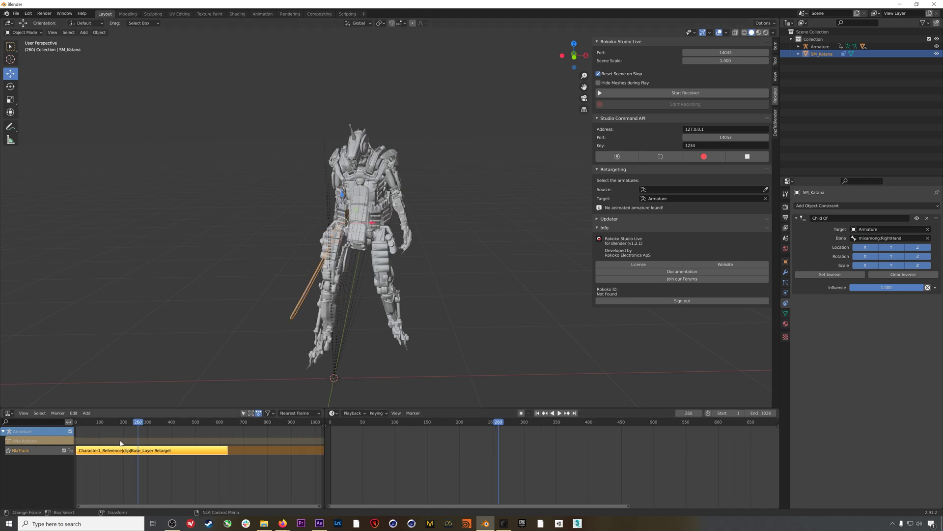
pyautogui.press('space')
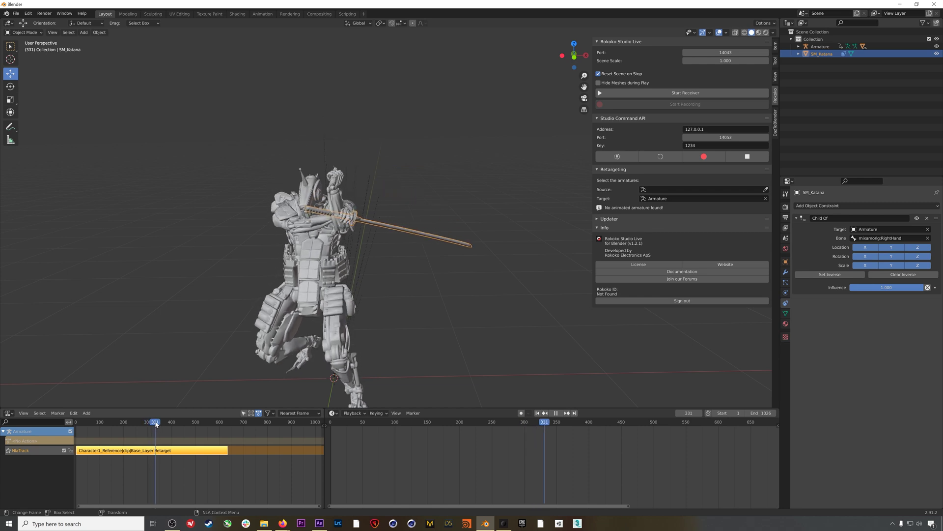
pyautogui.press('space')
pyautogui.click(820, 46)
pyautogui.click(25, 33)
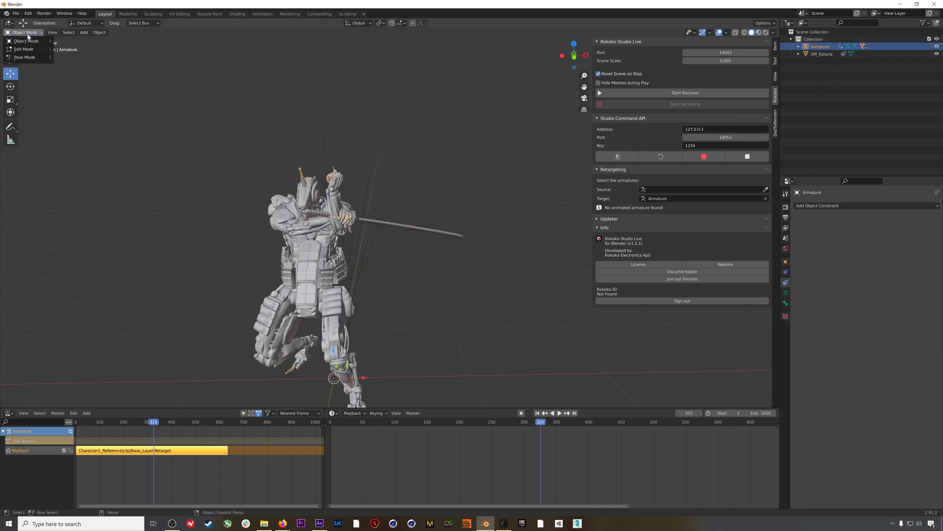
pyautogui.click(27, 59)
pyautogui.keyDown('alt'); pyautogui.moveTo(300, 234); pyautogui.dragTo(322, 226, button='right'); pyautogui.keyUp('alt')
pyautogui.keyDown('alt'); pyautogui.moveTo(322, 226); pyautogui.dragTo(393, 154, button='middle'); pyautogui.keyUp('alt')
# Expand the Armature's Pose bone hierarchy in the Outliner and enlarge the Outliner area in height and width to show the full bone names.
pyautogui.scroll(4, 394, 153)
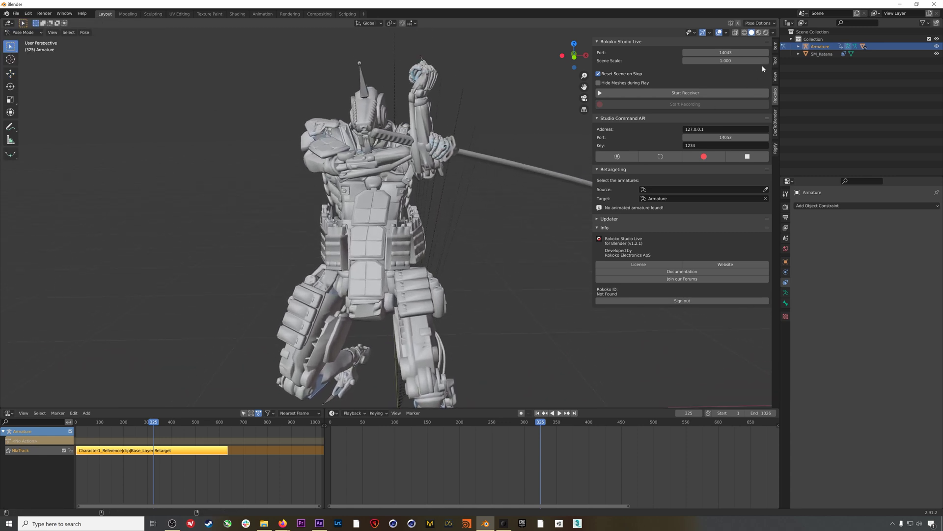
pyautogui.click(799, 47)
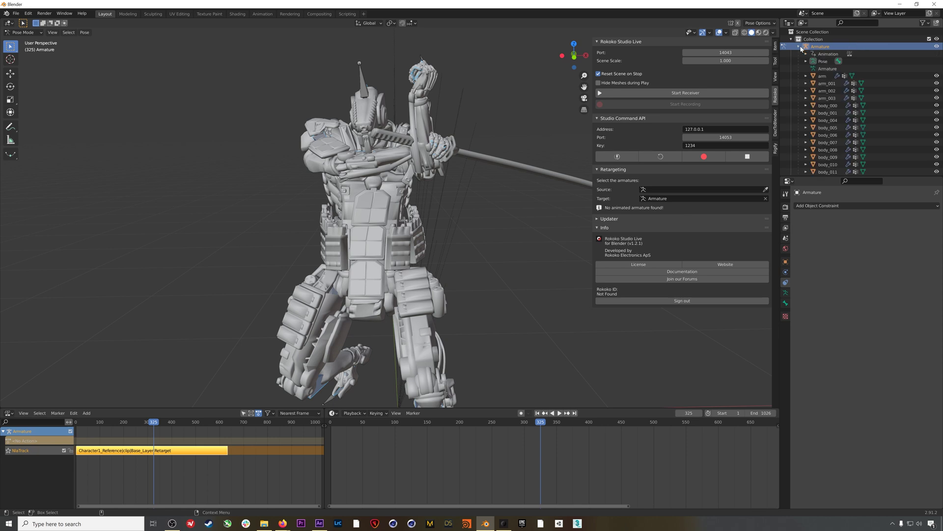
pyautogui.keyDown('shift'); pyautogui.click(807, 62); pyautogui.keyUp('shift')
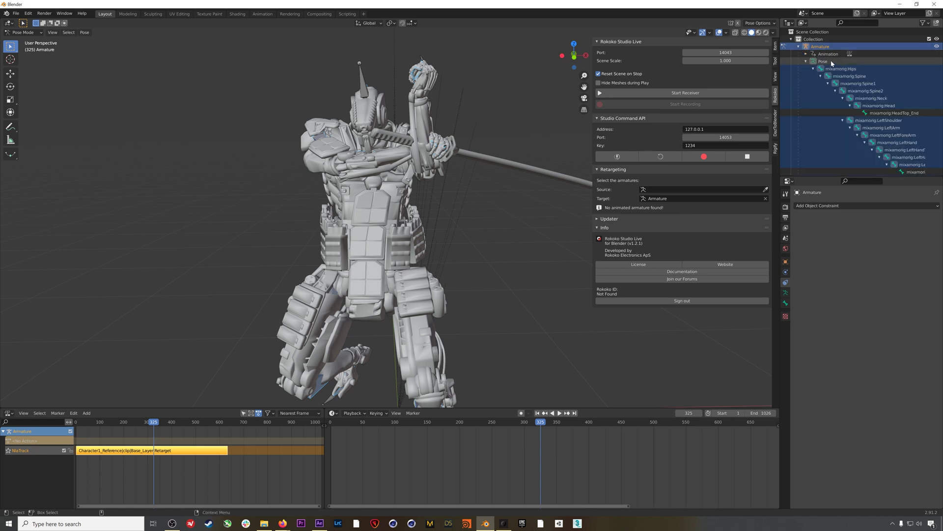
pyautogui.scroll(-3, 886, 122)
pyautogui.scroll(-2, 886, 122)
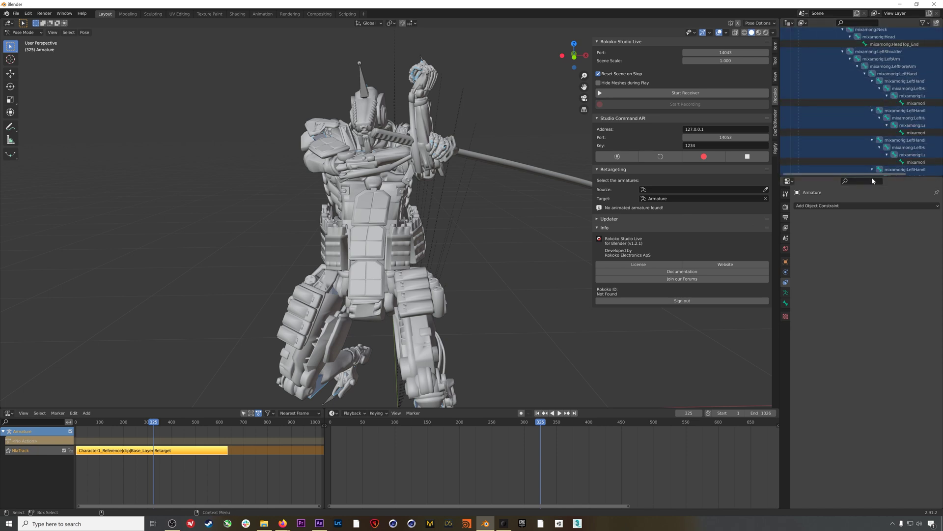
pyautogui.moveTo(862, 176); pyautogui.dragTo(861, 304)
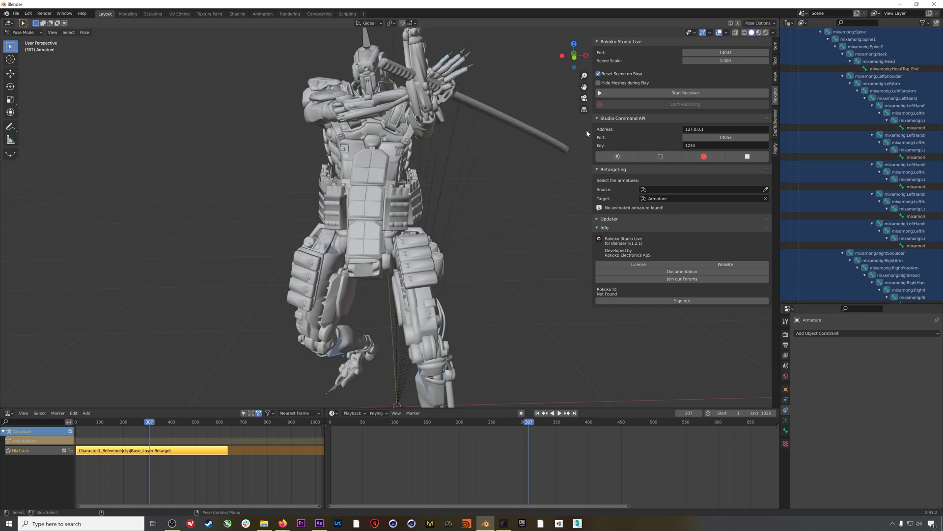
pyautogui.moveTo(593, 132); pyautogui.dragTo(686, 160)
pyautogui.moveTo(785, 303); pyautogui.dragTo(787, 375)
pyautogui.scroll(1, 786, 344)
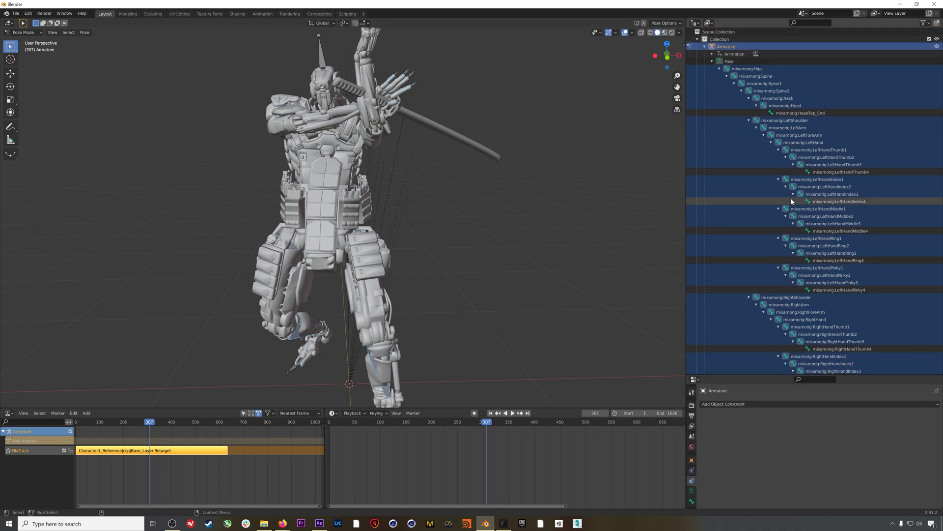
# Hide the SM_Katana object in the viewport.
pyautogui.scroll(-2, 377, 261)
pyautogui.keyDown('ctrl'); pyautogui.moveTo(377, 261); pyautogui.dragTo(377, 245, button='middle'); pyautogui.keyUp('ctrl')
pyautogui.moveTo(488, 422)
pyautogui.mouseDown()
pyautogui.moveTo(495, 421)
pyautogui.moveTo(487, 421)
pyautogui.mouseUp()
pyautogui.scroll(-15, 836, 236)
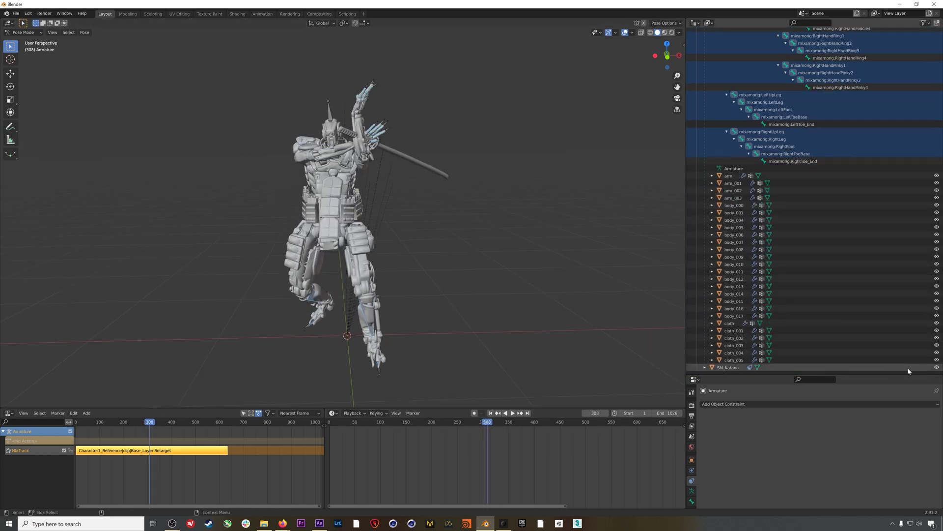
pyautogui.click(938, 368)
# At frame 280, select every bone from mixamorig:Hips to mixamorig:RightToe_End and insert Location, Rotation & Scale keyframes.
pyautogui.scroll(12, 841, 293)
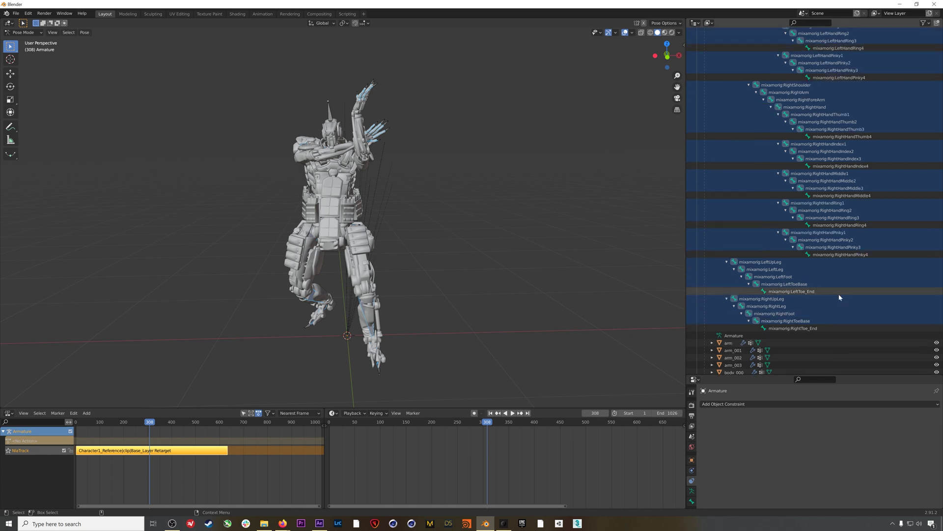
pyautogui.scroll(8, 840, 297)
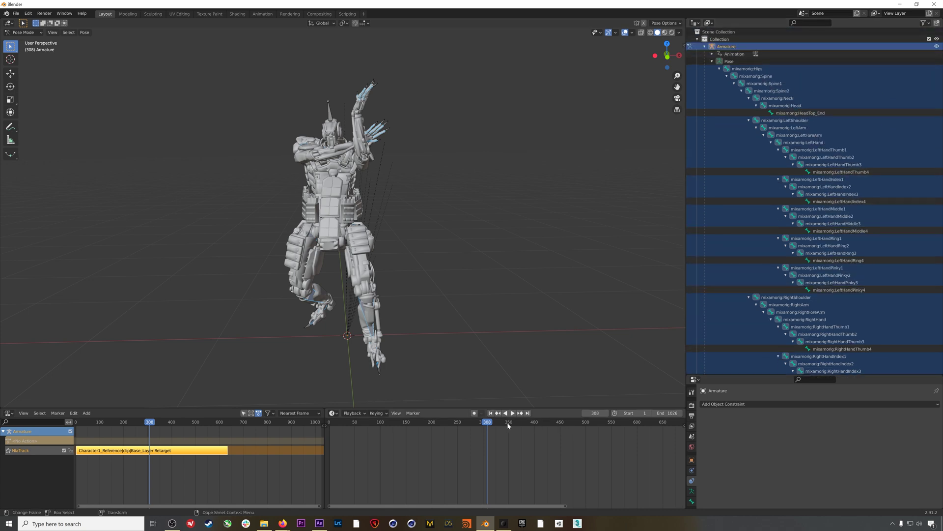
pyautogui.moveTo(493, 424); pyautogui.dragTo(473, 427)
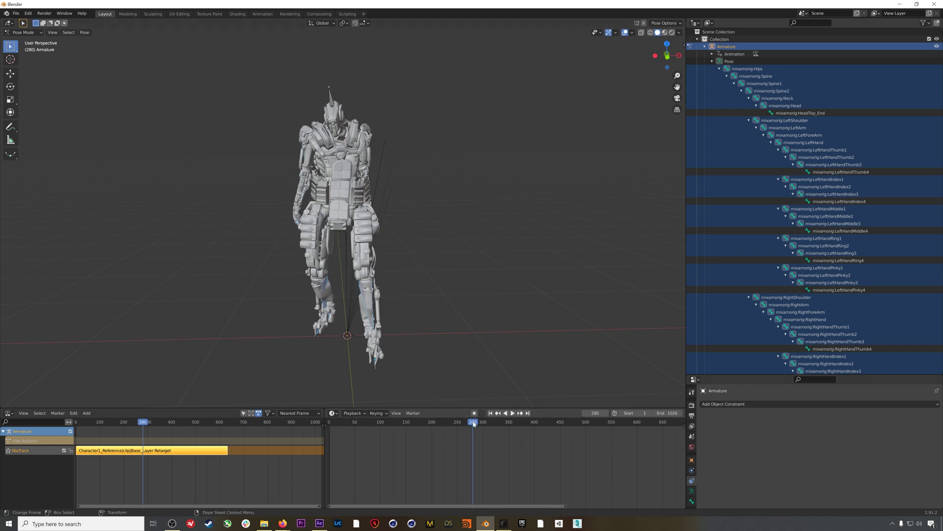
pyautogui.click(737, 68)
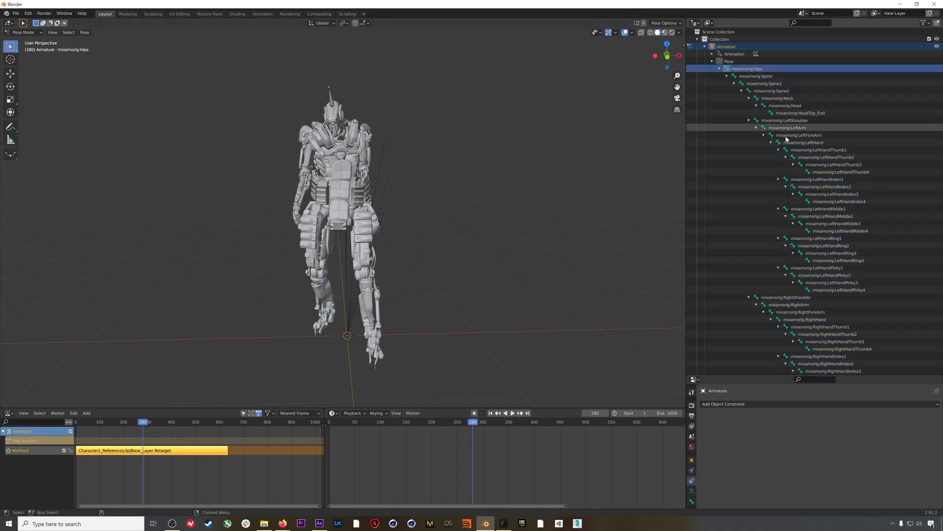
pyautogui.scroll(-8, 805, 293)
pyautogui.scroll(-6, 805, 295)
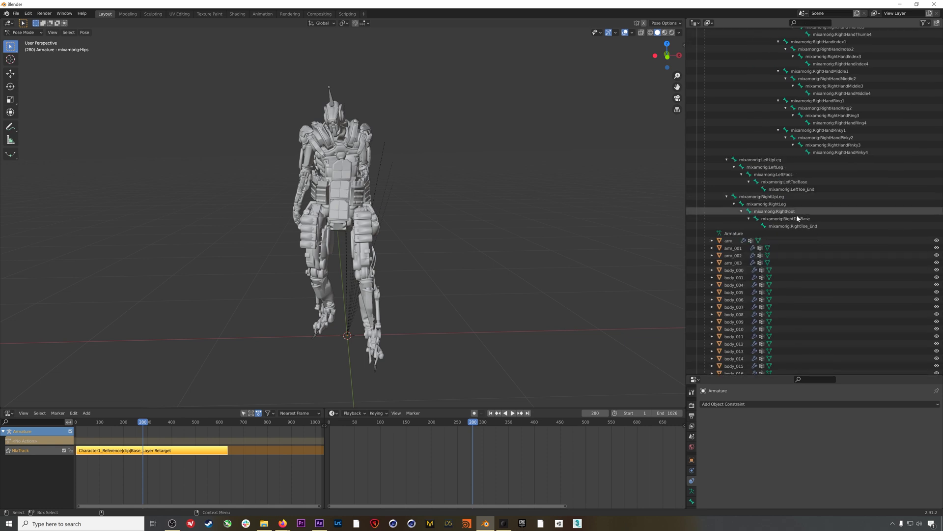
pyautogui.keyDown('shift'); pyautogui.click(795, 227); pyautogui.keyUp('shift')
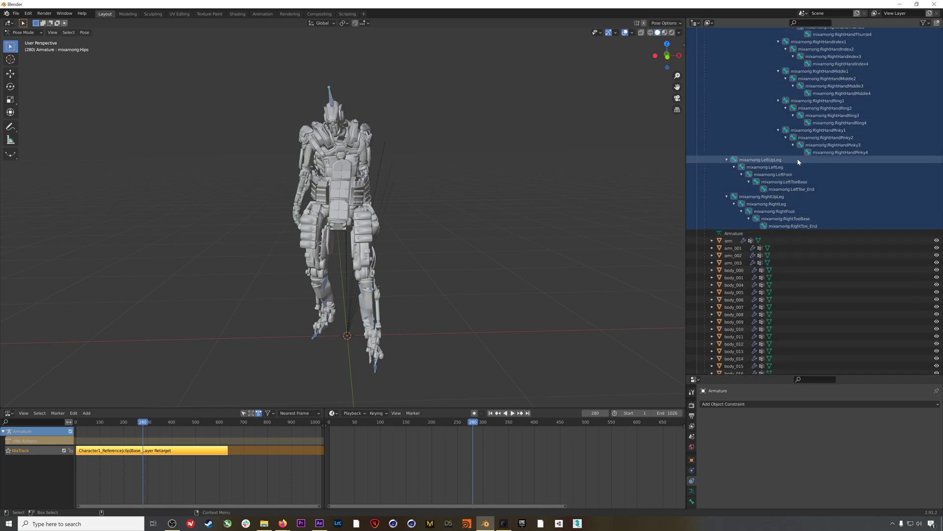
pyautogui.scroll(8, 790, 185)
pyautogui.scroll(6, 789, 185)
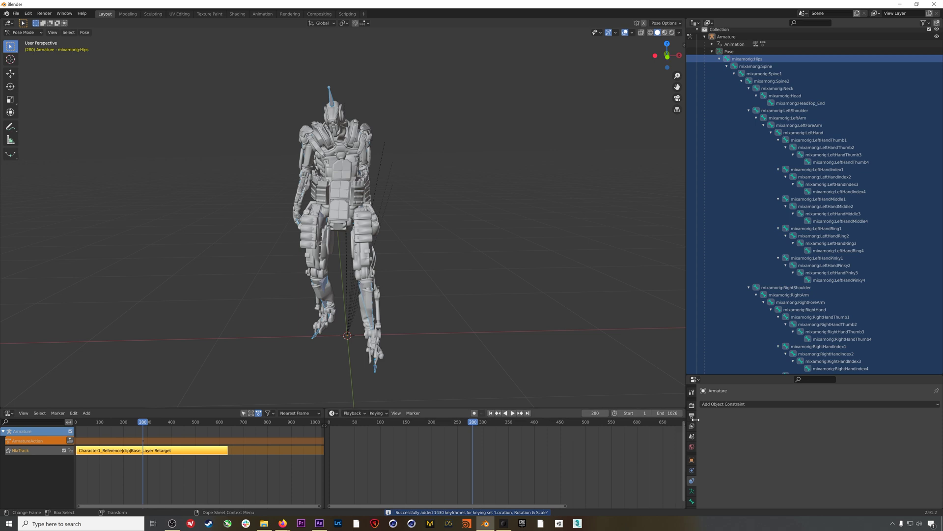
# Turn the timeline into a Dope Sheet and select individual hand bones to check their keyframes.
pyautogui.click(830, 214)
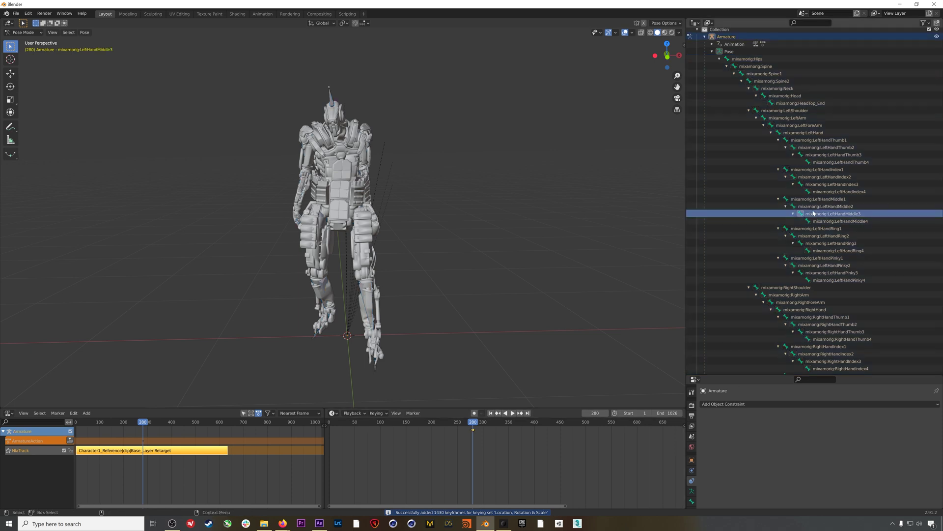
pyautogui.click(802, 251)
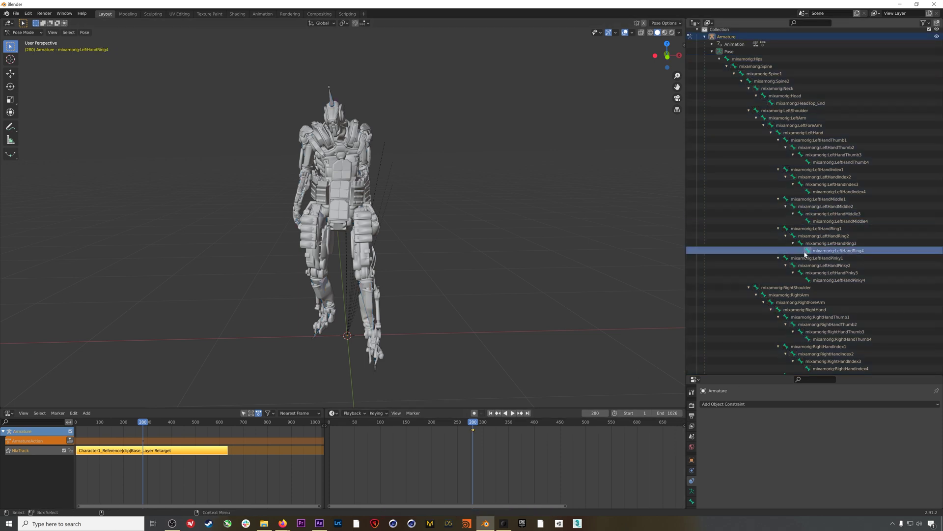
pyautogui.click(804, 310)
pyautogui.click(334, 413)
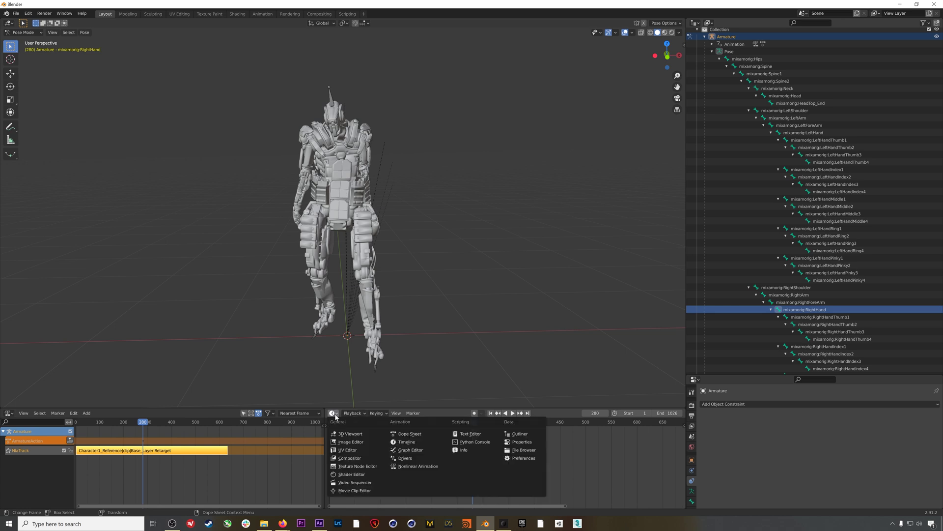
pyautogui.click(406, 433)
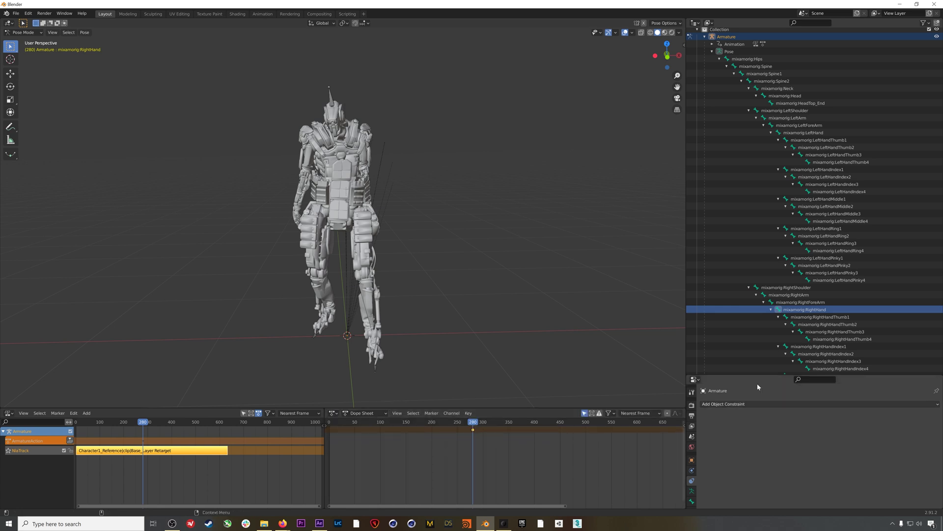
pyautogui.click(823, 207)
pyautogui.click(824, 177)
# At frame 303, rotate the mixamorig:LeftArm bone to correct the raised arm and insert a Location, Rotation & Scale keyframe.
pyautogui.moveTo(473, 423); pyautogui.dragTo(485, 424)
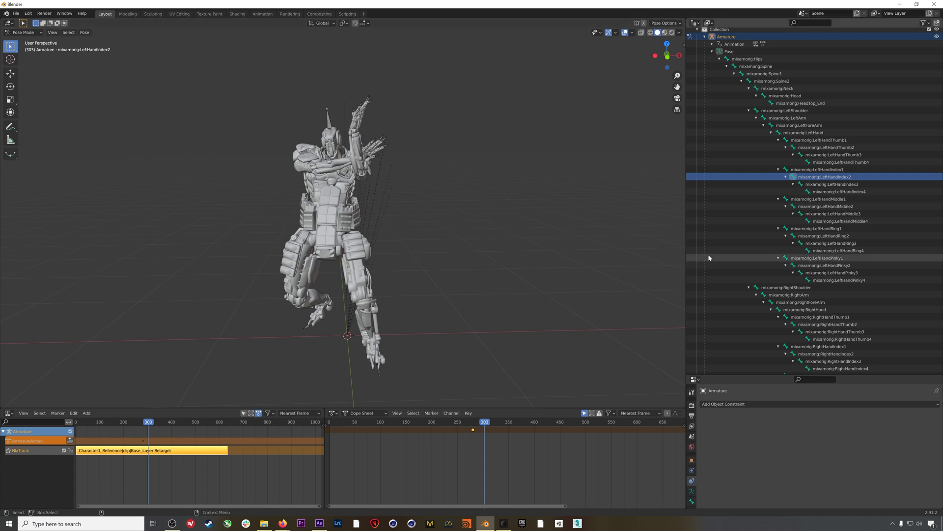
pyautogui.moveTo(372, 159); pyautogui.dragTo(495, 217, button='middle')
pyautogui.scroll(1, 828, 184)
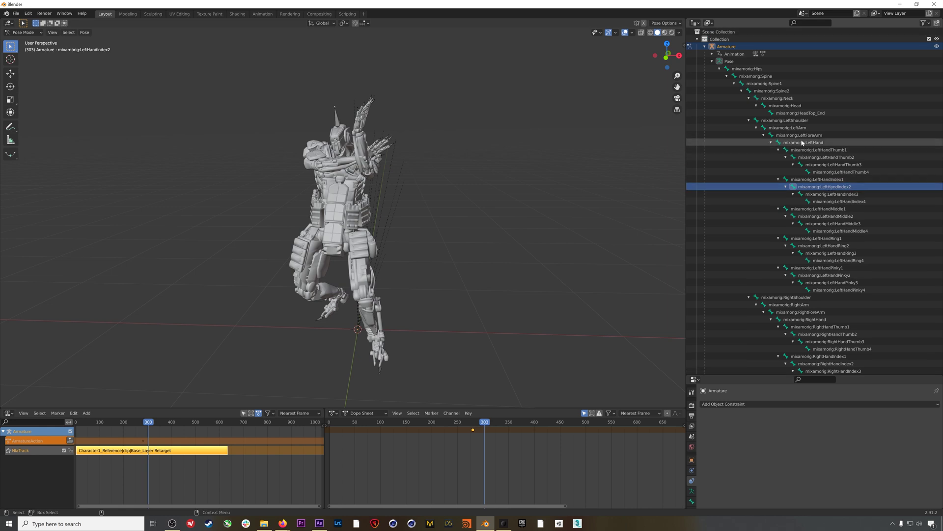
pyautogui.click(792, 128)
pyautogui.moveTo(487, 424)
pyautogui.mouseDown()
pyautogui.moveTo(471, 423)
pyautogui.moveTo(484, 424)
pyautogui.mouseUp()
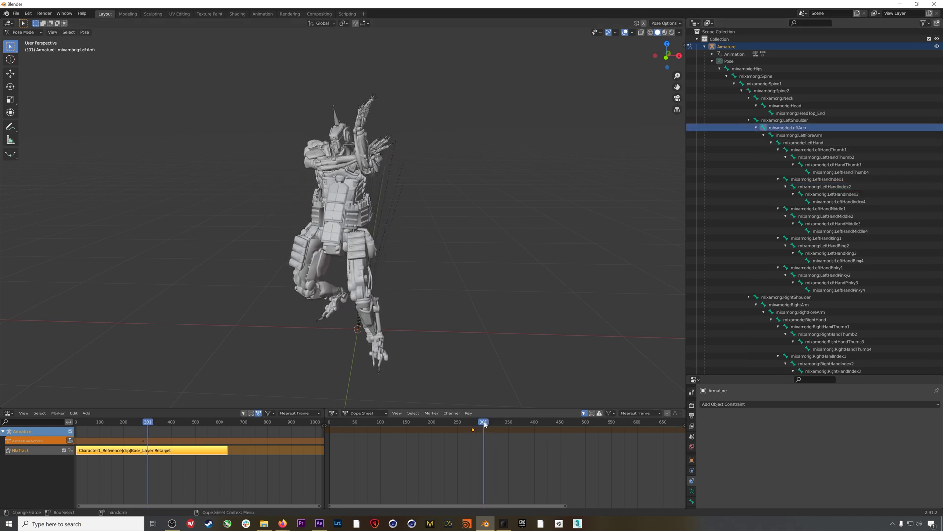
pyautogui.press('w')
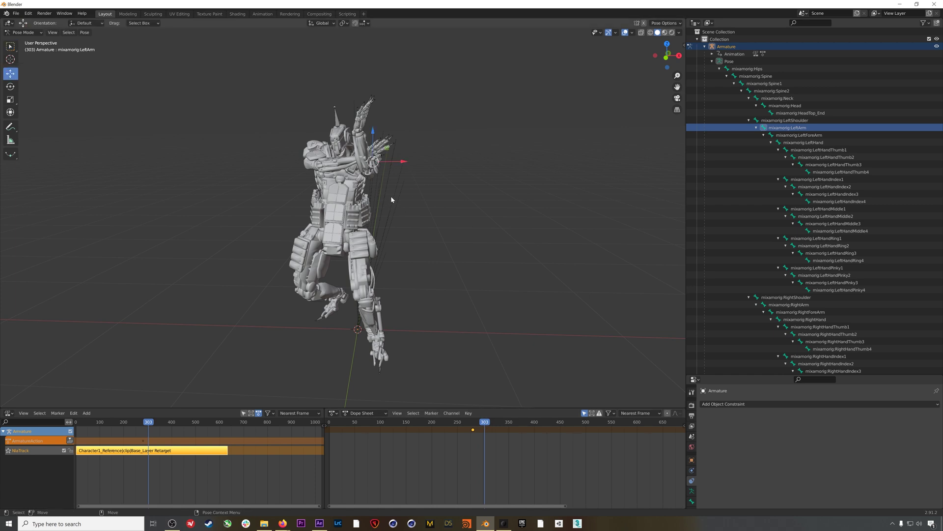
pyautogui.press('e')
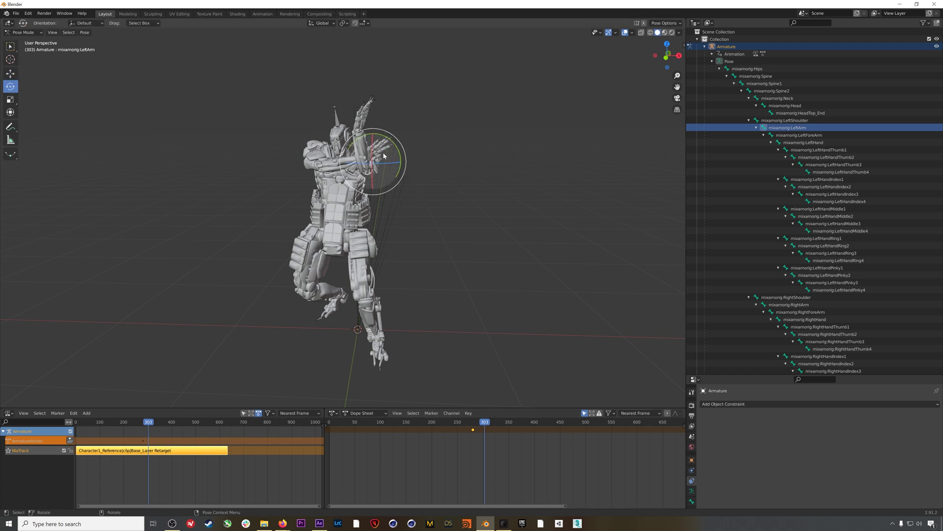
pyautogui.moveTo(383, 157); pyautogui.dragTo(381, 160)
pyautogui.moveTo(380, 162)
pyautogui.mouseDown(button='middle')
pyautogui.moveTo(318, 179)
pyautogui.moveTo(409, 173)
pyautogui.moveTo(375, 170)
pyautogui.mouseUp(button='middle')
pyautogui.moveTo(376, 170); pyautogui.dragTo(378, 167)
pyautogui.moveTo(362, 173); pyautogui.dragTo(500, 332, button='middle')
pyautogui.press('i')
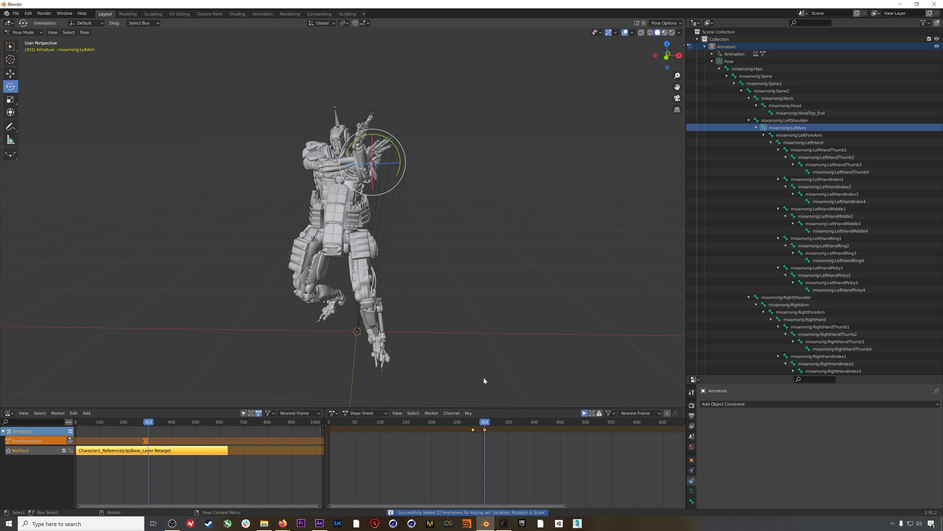
# Rotate the mixamorig:LeftForeArm bone at frame 303 and insert a Location, Rotation & Scale keyframe for it.
pyautogui.moveTo(354, 181); pyautogui.dragTo(413, 162, button='middle')
pyautogui.click(399, 143)
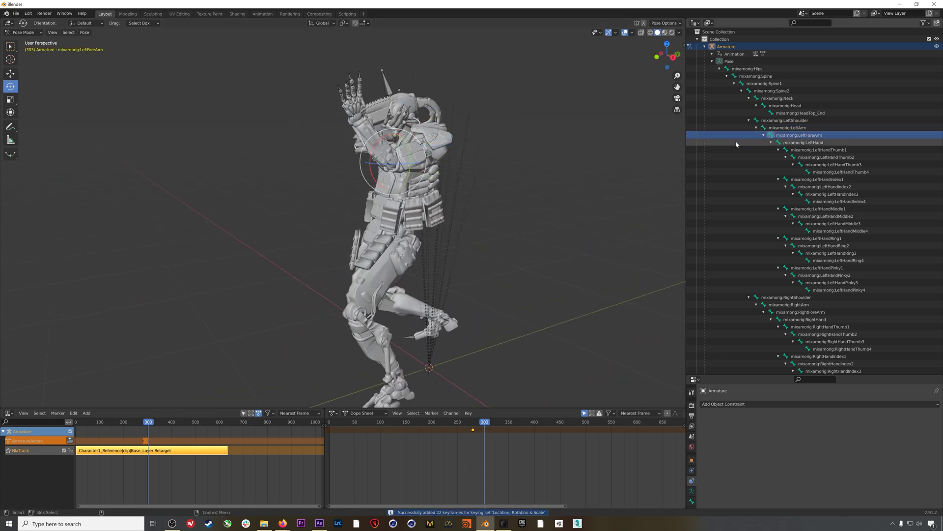
pyautogui.moveTo(381, 135); pyautogui.dragTo(385, 131)
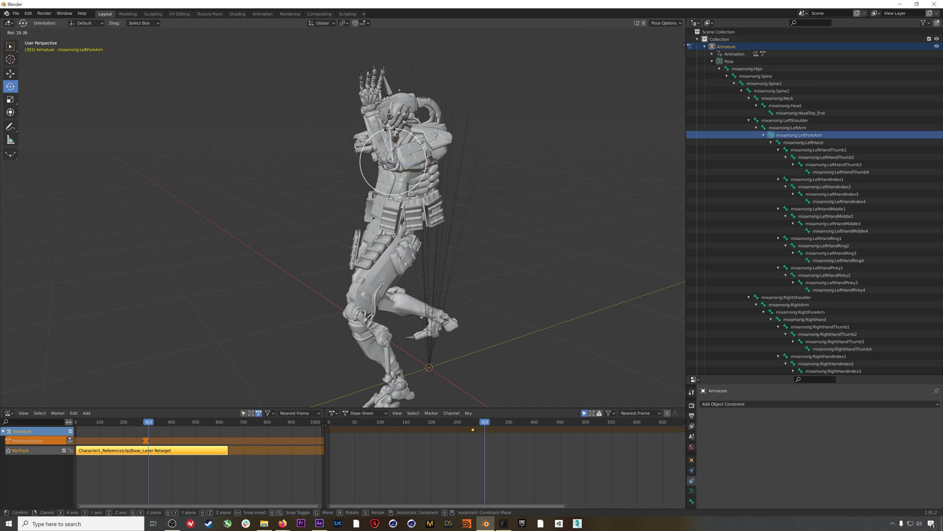
pyautogui.moveTo(391, 129); pyautogui.dragTo(391, 130)
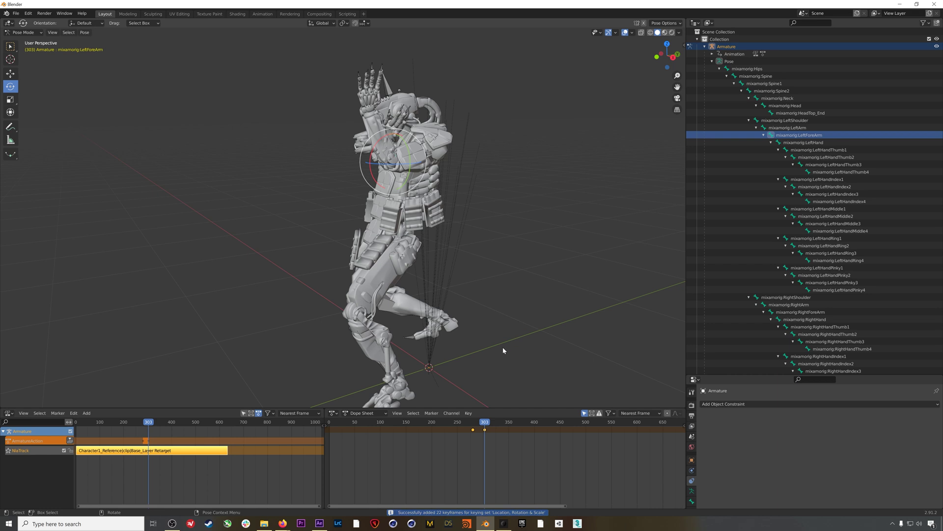
pyautogui.press('i')
# Rotate the mixamorig:RightForeArm bone slightly about the global vertical axis at frame 303 and keyframe it.
pyautogui.moveTo(397, 155); pyautogui.dragTo(354, 163, button='middle')
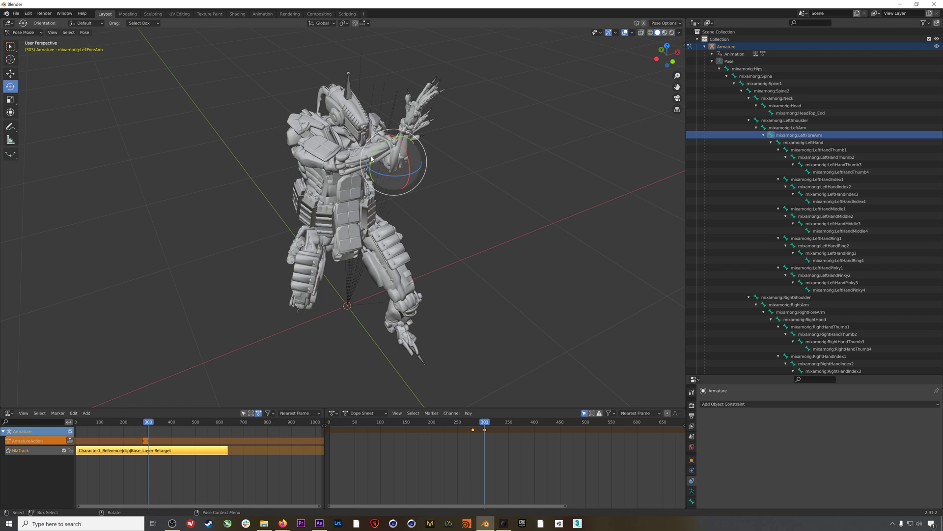
pyautogui.scroll(-1, 800, 273)
pyautogui.click(798, 295)
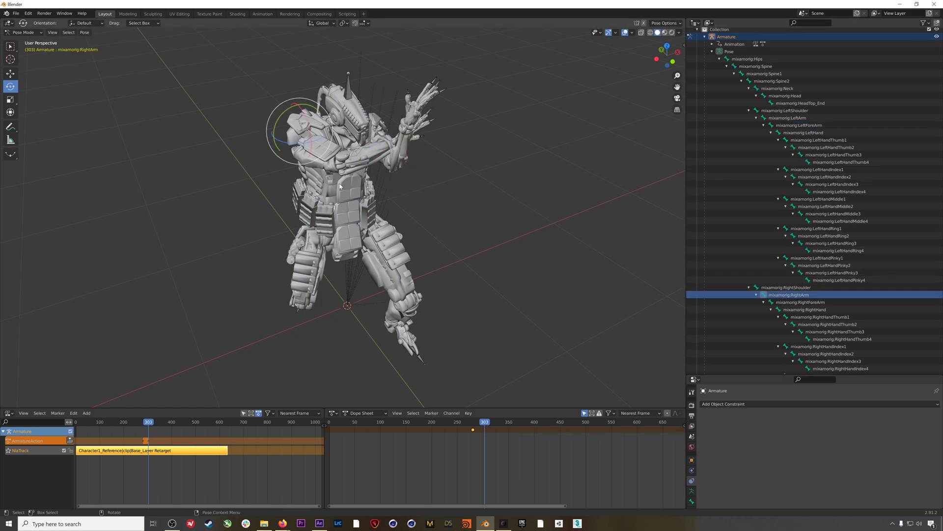
pyautogui.moveTo(368, 164); pyautogui.dragTo(466, 182, button='middle')
pyautogui.click(793, 303)
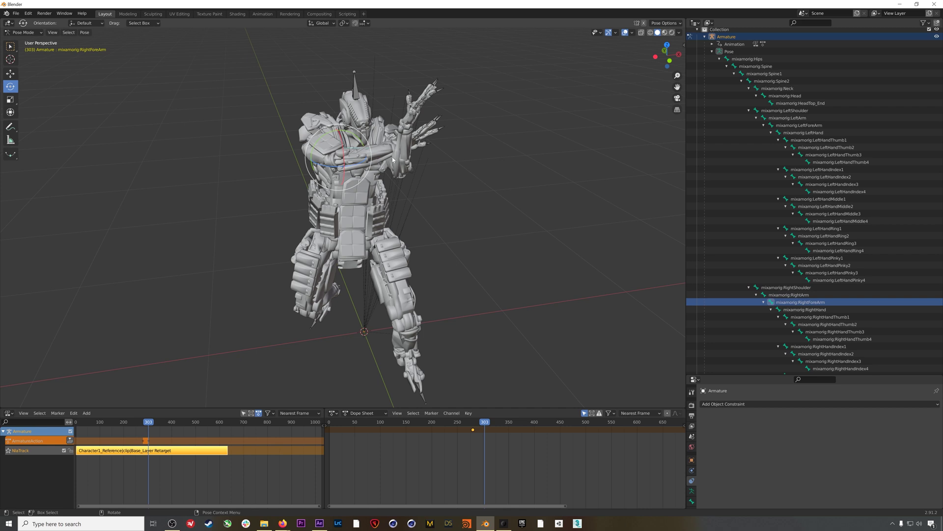
pyautogui.moveTo(365, 173); pyautogui.dragTo(388, 164, button='middle')
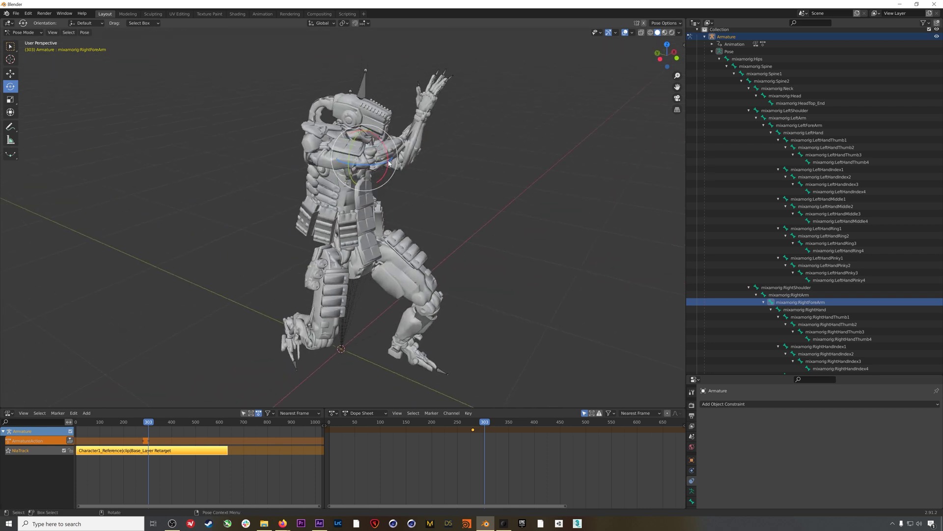
pyautogui.moveTo(378, 166); pyautogui.dragTo(386, 165)
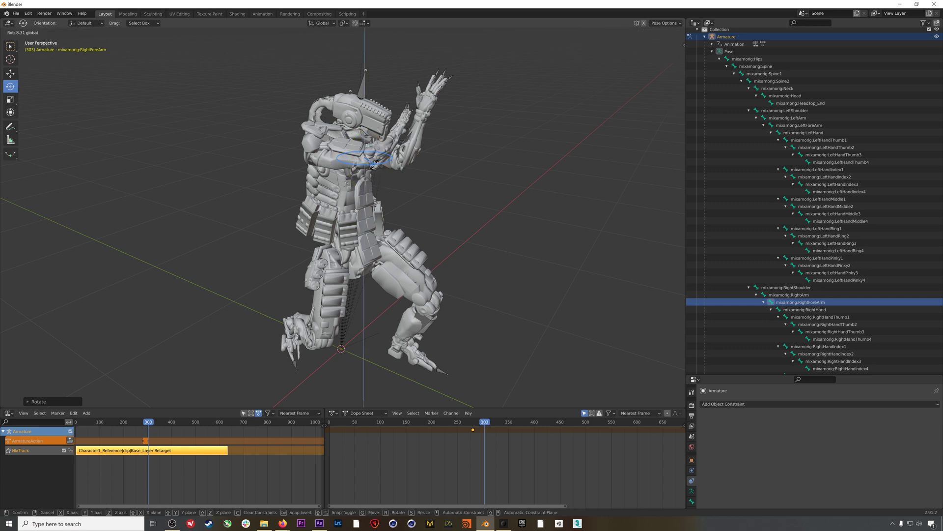
pyautogui.moveTo(373, 167); pyautogui.dragTo(375, 167)
pyautogui.press('i')
# At frame 320, rotate the mixamorig:LeftArm bone to correct the arm and insert a Location, Rotation & Scale keyframe.
pyautogui.moveTo(414, 215); pyautogui.dragTo(370, 185, button='middle')
pyautogui.moveTo(485, 422); pyautogui.dragTo(494, 425)
pyautogui.moveTo(378, 197); pyautogui.dragTo(467, 161, button='middle')
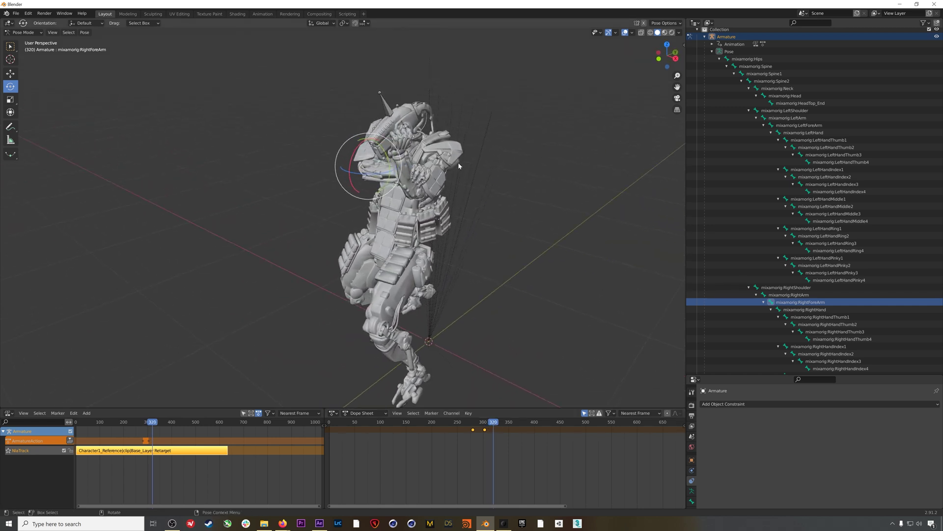
pyautogui.click(788, 118)
pyautogui.moveTo(441, 146); pyautogui.dragTo(449, 156)
pyautogui.moveTo(450, 156); pyautogui.dragTo(459, 161, button='middle')
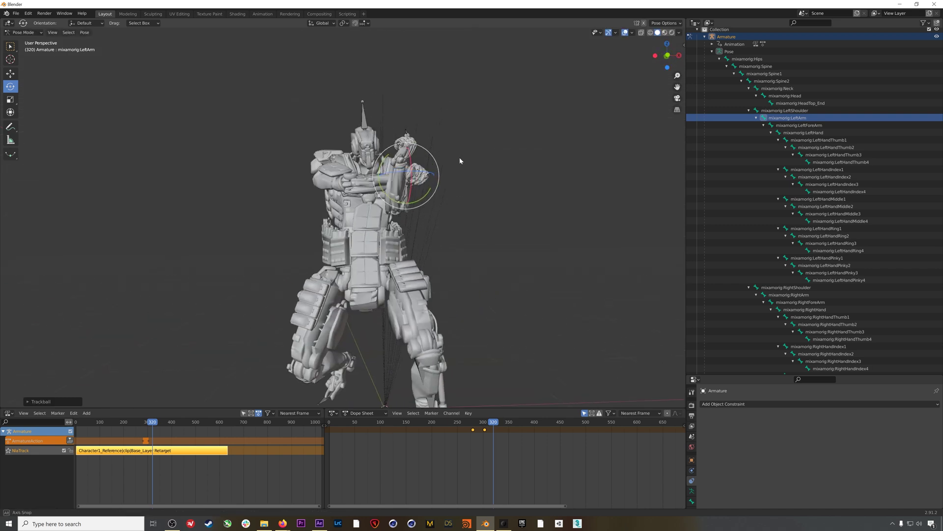
pyautogui.moveTo(428, 204); pyautogui.dragTo(406, 186)
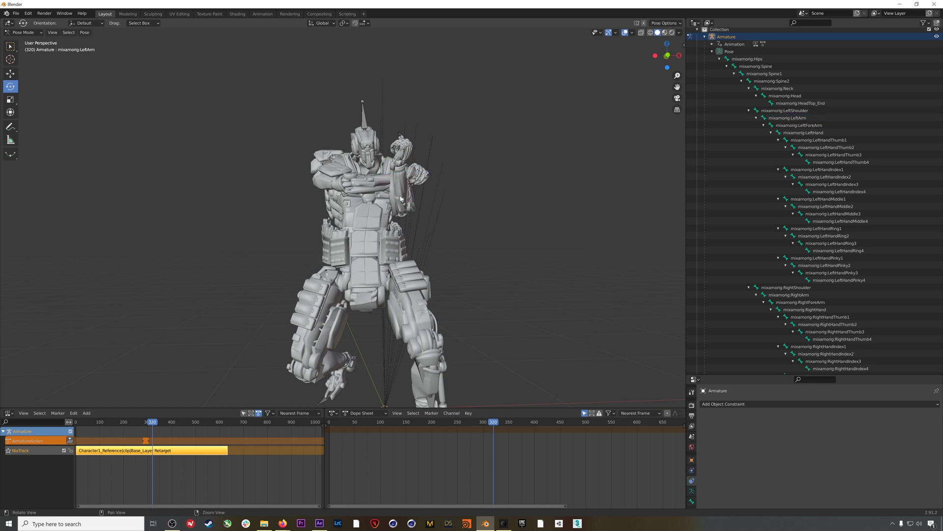
pyautogui.press('i')
# Insert a Location, Rotation & Scale keyframe for the mixamorig:RightForeArm bone at frame 320.
pyautogui.moveTo(401, 199); pyautogui.dragTo(446, 233, button='middle')
pyautogui.moveTo(423, 200)
pyautogui.mouseDown(button='middle')
pyautogui.moveTo(375, 196)
pyautogui.moveTo(418, 203)
pyautogui.mouseUp(button='middle')
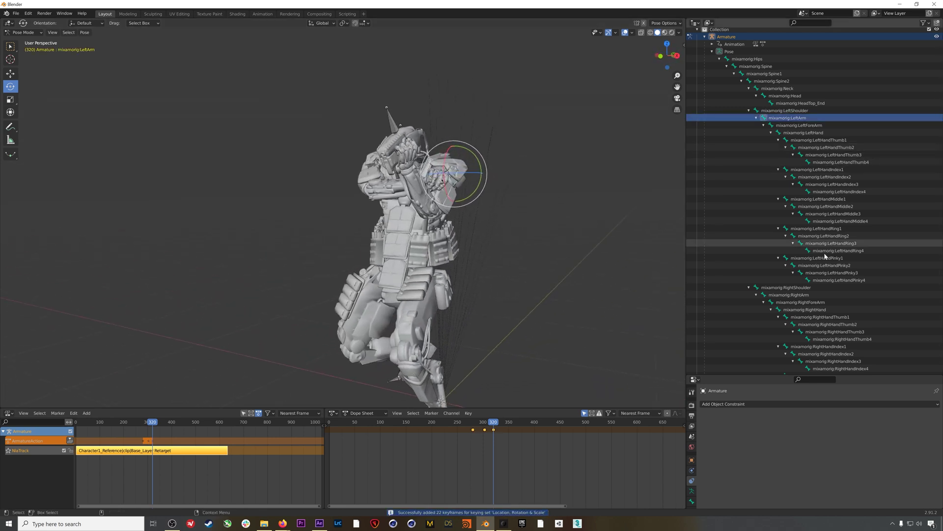
pyautogui.click(806, 302)
pyautogui.moveTo(423, 234); pyautogui.dragTo(501, 334, button='middle')
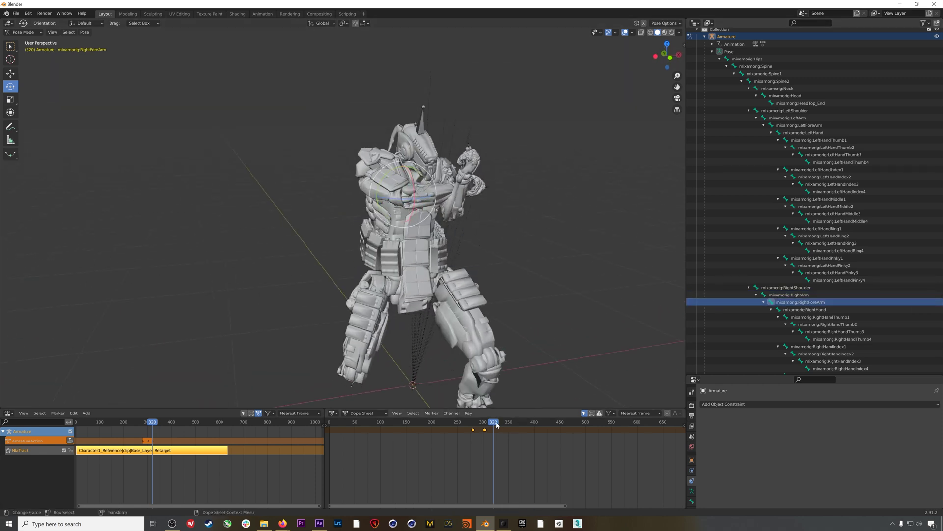
pyautogui.press('i')
# Examine the arm and head pose at frame 335 from several angles.
pyautogui.moveTo(496, 425); pyautogui.dragTo(502, 427)
pyautogui.moveTo(471, 255); pyautogui.dragTo(429, 149, button='middle')
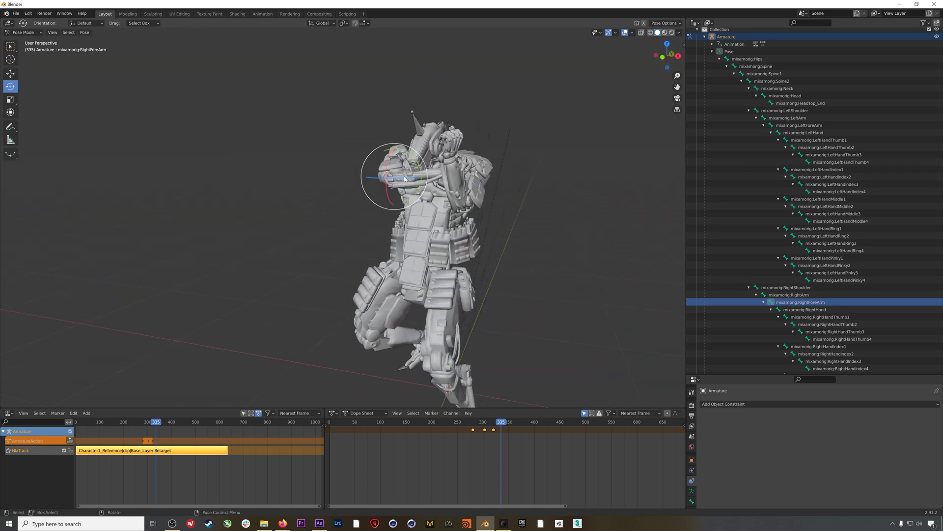
pyautogui.keyDown('alt'); pyautogui.moveTo(421, 171); pyautogui.dragTo(476, 140, button='right'); pyautogui.keyUp('alt')
pyautogui.keyDown('alt'); pyautogui.moveTo(476, 140); pyautogui.dragTo(455, 182, button='middle'); pyautogui.keyUp('alt')
pyautogui.keyDown('alt'); pyautogui.moveTo(454, 182); pyautogui.dragTo(493, 177, button='right'); pyautogui.keyUp('alt')
pyautogui.keyDown('alt'); pyautogui.moveTo(493, 176); pyautogui.dragTo(518, 181); pyautogui.keyUp('alt')
pyautogui.keyDown('alt'); pyautogui.moveTo(519, 181); pyautogui.dragTo(434, 194, button='right'); pyautogui.keyUp('alt')
# At frame 305, rotate the mixamorig:Head bone and insert a Location, Rotation & Scale keyframe for it.
pyautogui.click(426, 140)
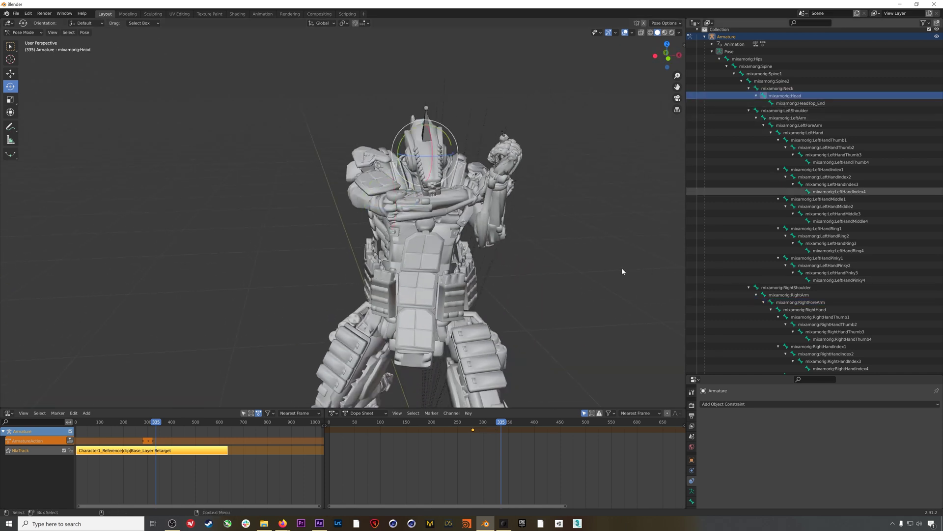
pyautogui.moveTo(492, 423); pyautogui.dragTo(485, 424)
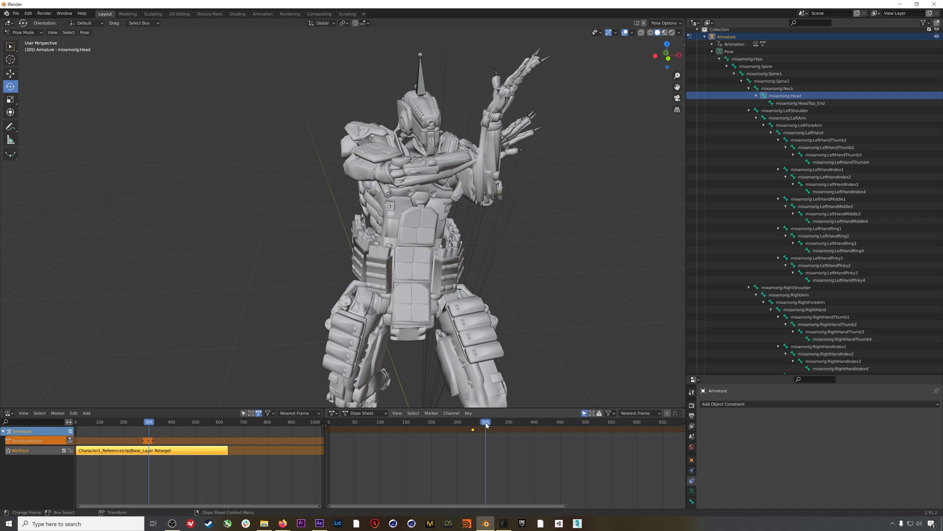
pyautogui.moveTo(426, 118)
pyautogui.mouseDown()
pyautogui.moveTo(421, 108)
pyautogui.moveTo(425, 120)
pyautogui.mouseUp()
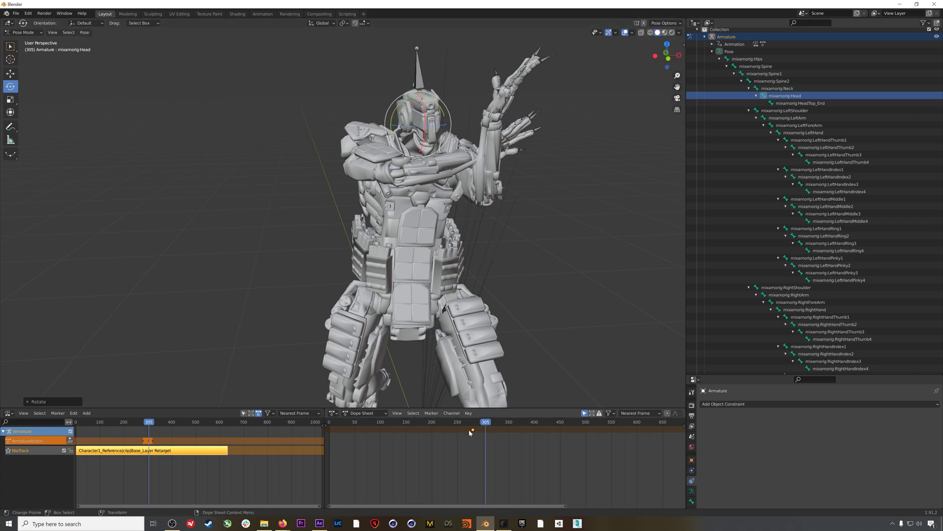
pyautogui.moveTo(477, 432); pyautogui.dragTo(487, 428)
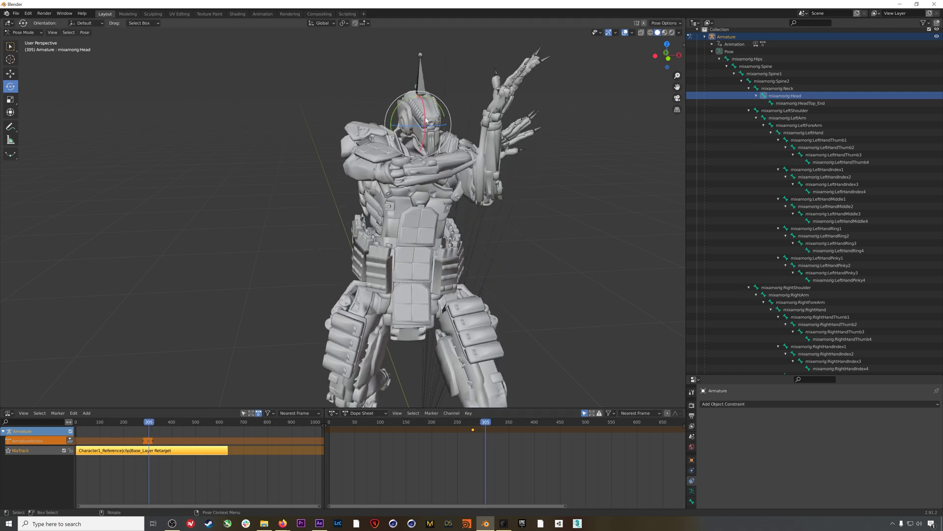
pyautogui.moveTo(425, 116); pyautogui.dragTo(428, 130)
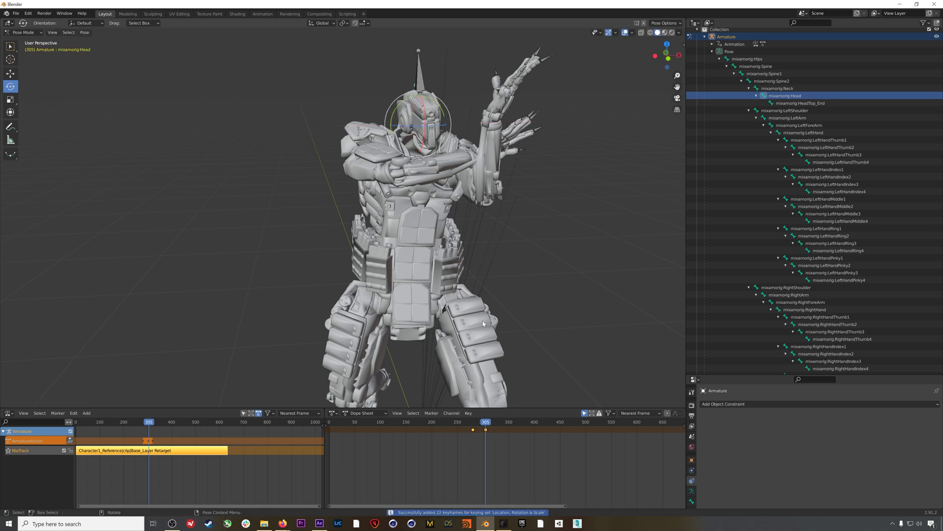
# Tilt the mixamorig:Head bone upward at frame 313 and keyframe it there and at about frame 328.
pyautogui.moveTo(467, 427); pyautogui.dragTo(490, 426)
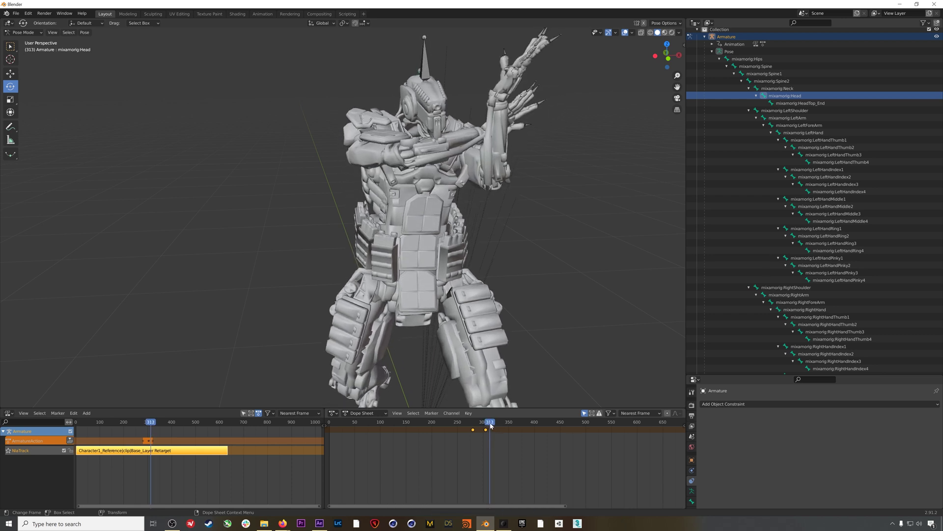
pyautogui.moveTo(467, 236); pyautogui.dragTo(438, 108, button='middle')
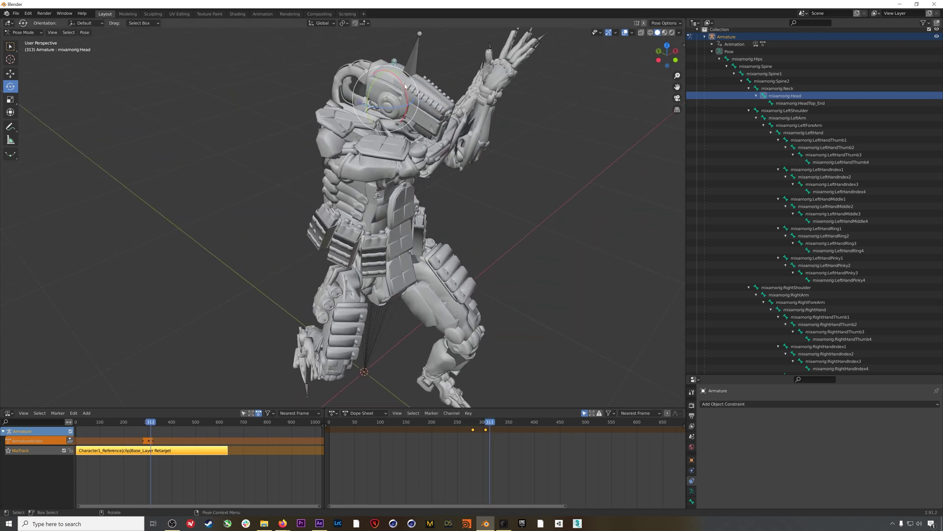
pyautogui.moveTo(404, 86); pyautogui.dragTo(402, 80)
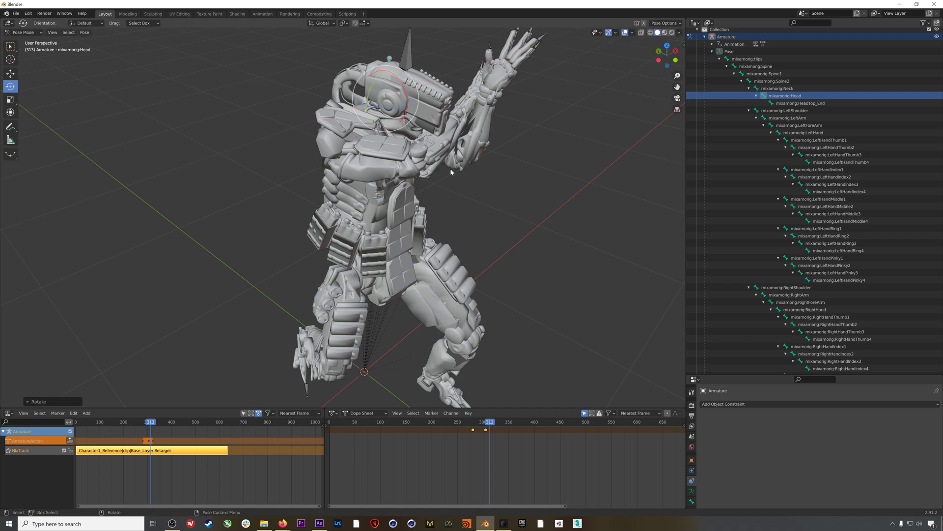
pyautogui.moveTo(483, 426); pyautogui.dragTo(503, 423)
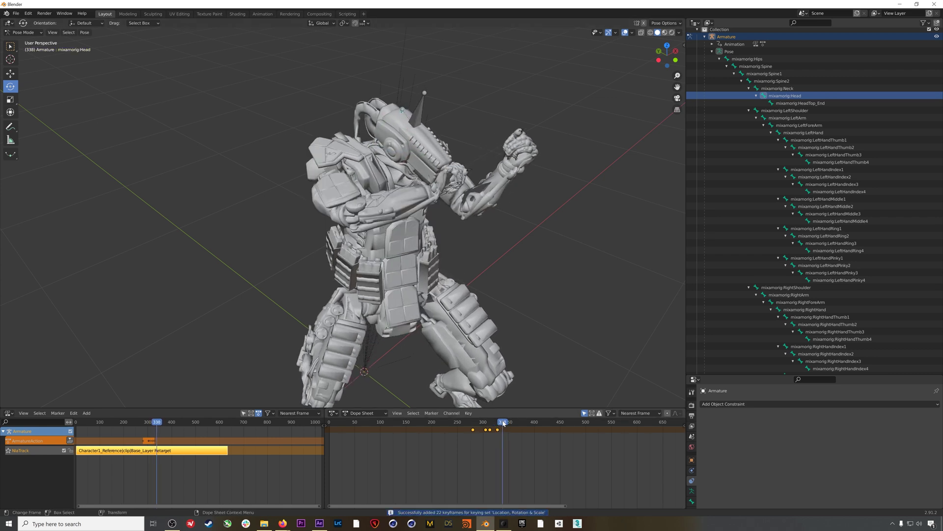
# Tilt the mixamorig:Head bone upward at frame 338 and keyframe it there and near frame 355.
pyautogui.moveTo(415, 138); pyautogui.dragTo(414, 119)
pyautogui.moveTo(414, 120); pyautogui.dragTo(361, 112, button='middle')
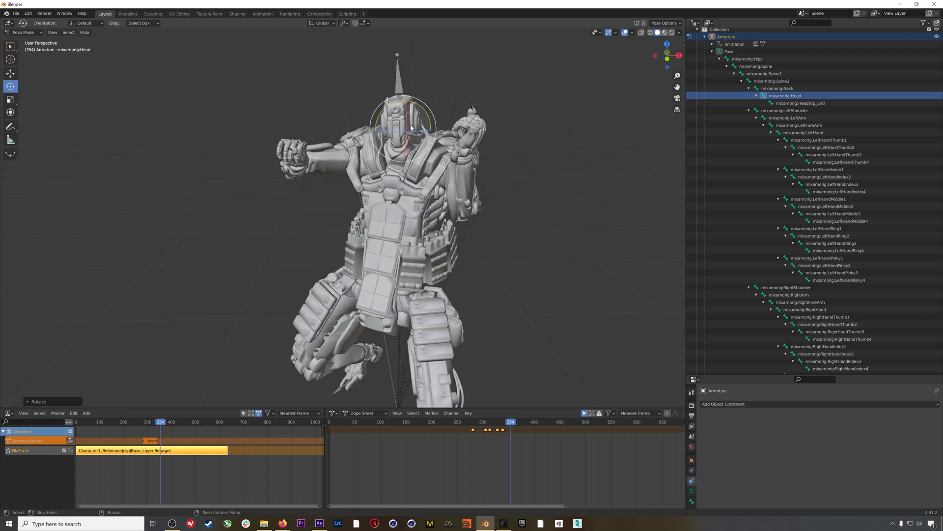
pyautogui.moveTo(411, 128); pyautogui.dragTo(422, 156)
# Change the Dope Sheet area back to a Timeline editor.
pyautogui.moveTo(511, 422); pyautogui.dragTo(483, 423)
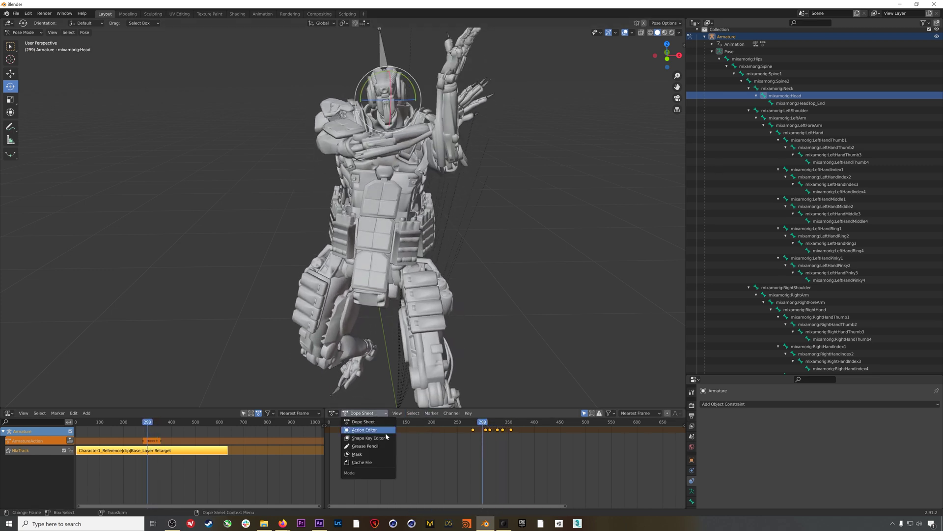
pyautogui.click(337, 413)
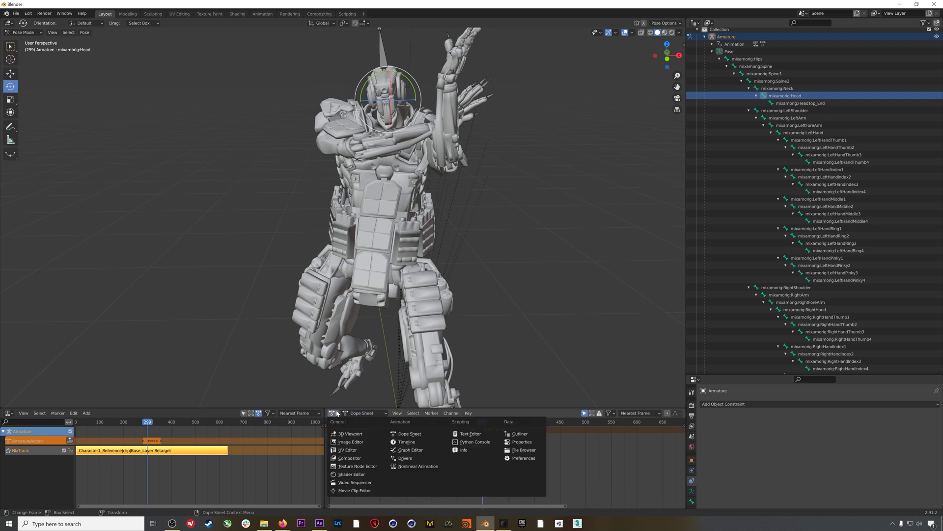
pyautogui.click(407, 449)
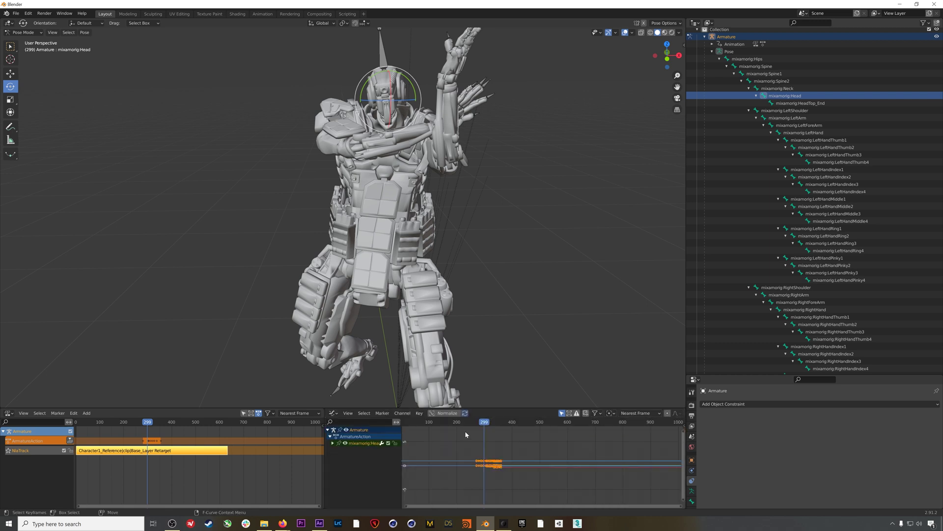
pyautogui.click(333, 414)
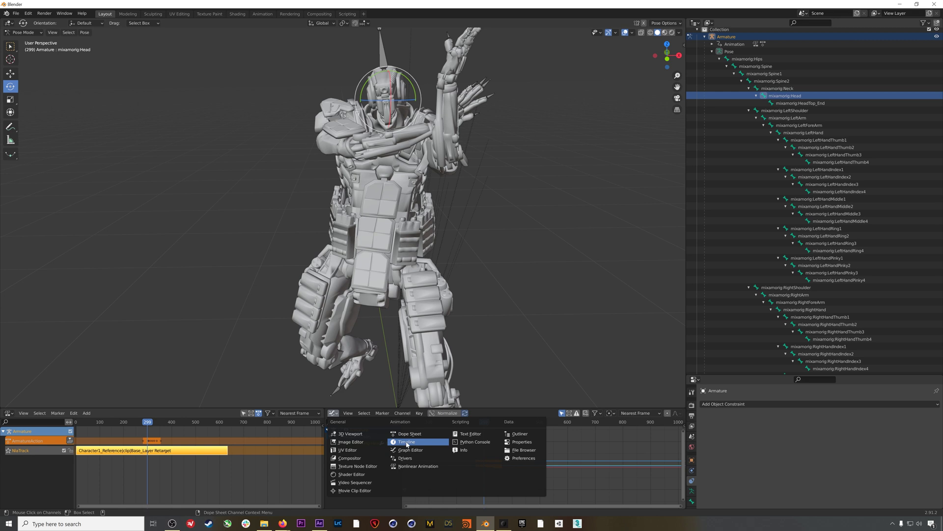
pyautogui.click(407, 443)
# Play back the corrected section to check the arm and head motion.
pyautogui.moveTo(472, 422); pyautogui.dragTo(438, 423)
pyautogui.click(509, 414)
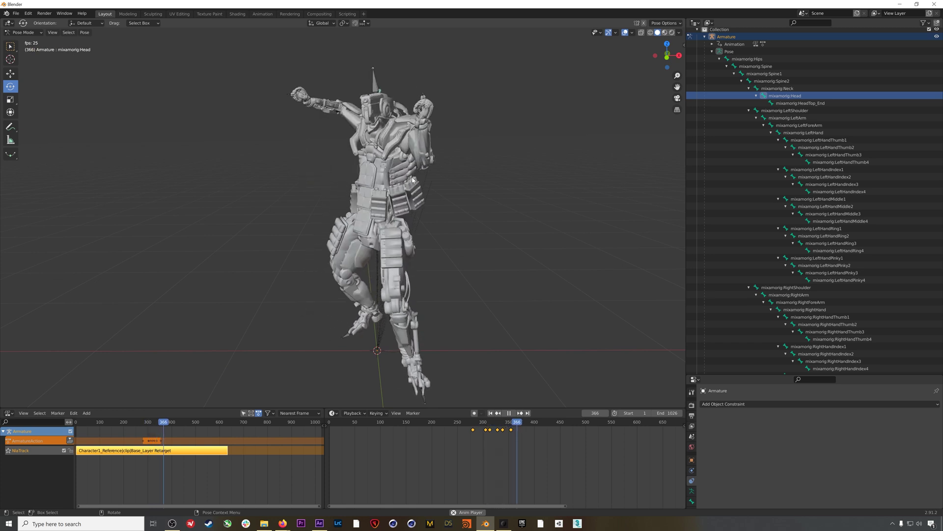
pyautogui.press('Escape')
# Unhide SM_Katana in the outliner and scrub to frame 344 to check how the sword moves with the arms.
pyautogui.scroll(-7, 788, 322)
pyautogui.scroll(-10, 787, 323)
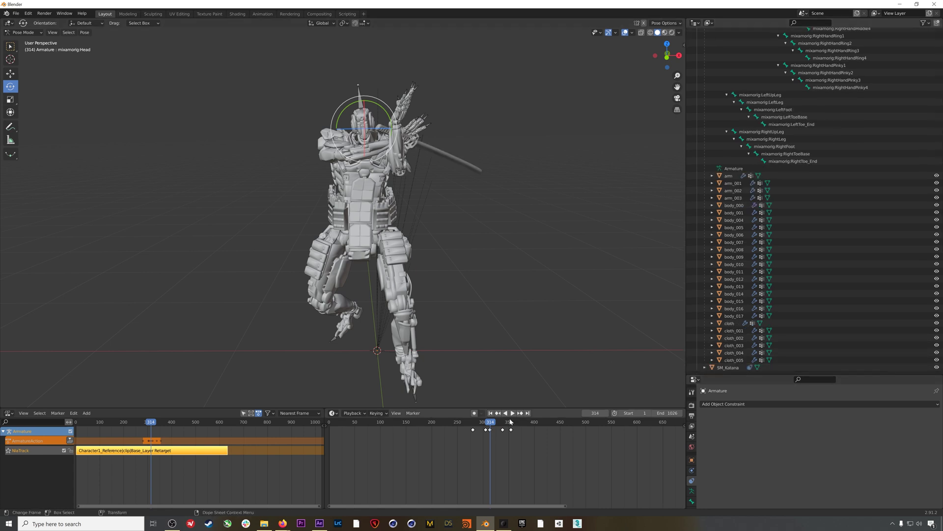
pyautogui.press('space')
pyautogui.moveTo(498, 424); pyautogui.dragTo(507, 425)
pyautogui.moveTo(371, 170)
pyautogui.mouseDown(button='middle')
pyautogui.moveTo(414, 166)
pyautogui.moveTo(379, 166)
pyautogui.mouseUp(button='middle')
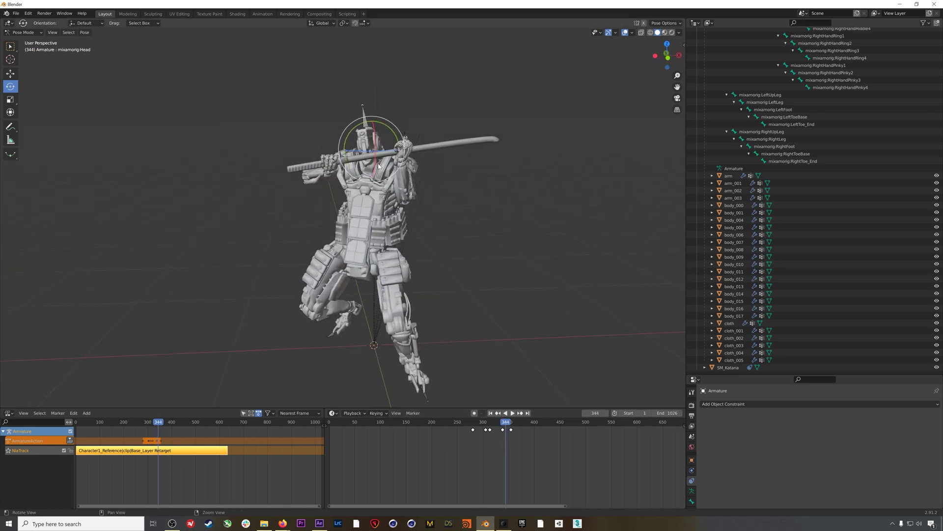
# Keyframe the mixamorig:RightHand bone before the swing, then rotate it at frame 359 to raise the katana blade.
pyautogui.scroll(5, 759, 242)
pyautogui.scroll(5, 759, 242)
pyautogui.scroll(10, 827, 154)
pyautogui.scroll(5, 827, 154)
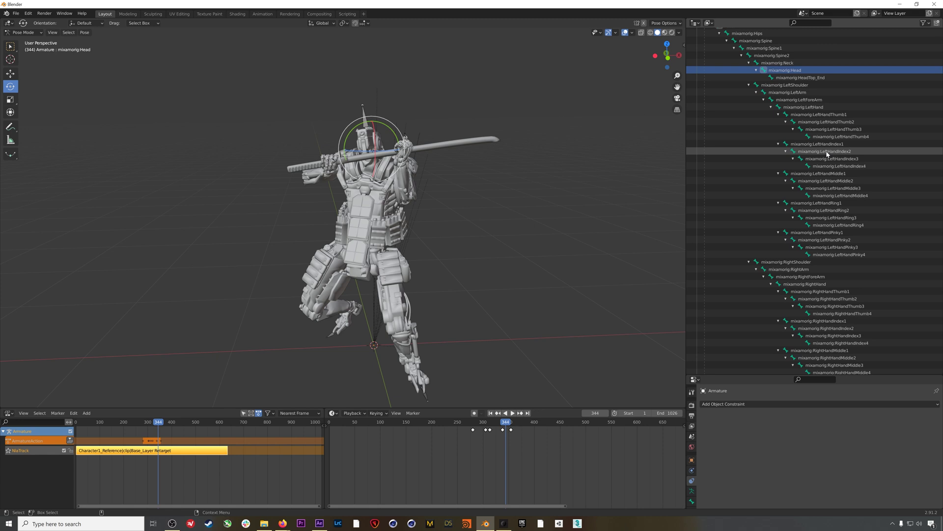
pyautogui.click(806, 93)
pyautogui.press('i')
pyautogui.moveTo(505, 423); pyautogui.dragTo(505, 421)
pyautogui.click(500, 423)
pyautogui.moveTo(413, 158); pyautogui.dragTo(410, 163)
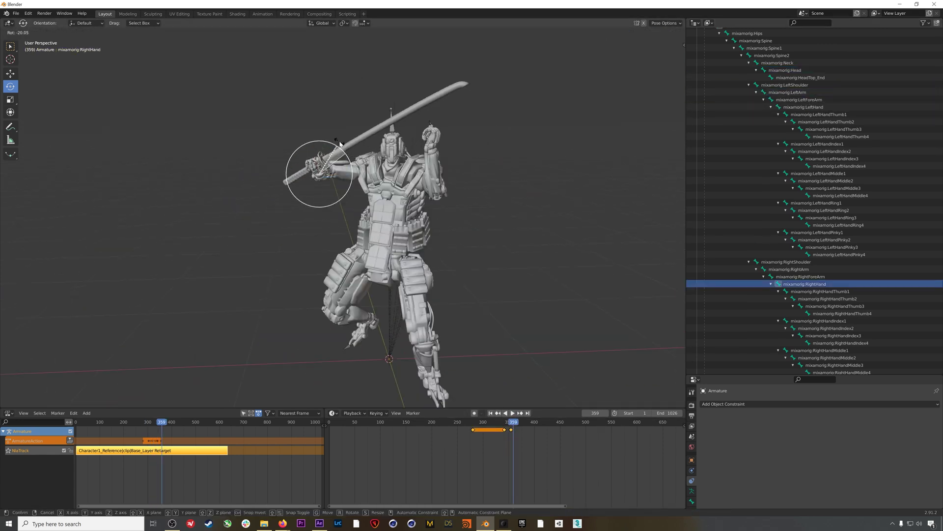
pyautogui.click(332, 143)
# Play the section with the katana swing repeatedly to check the hand correction, stopping at frame 307.
pyautogui.press('space')
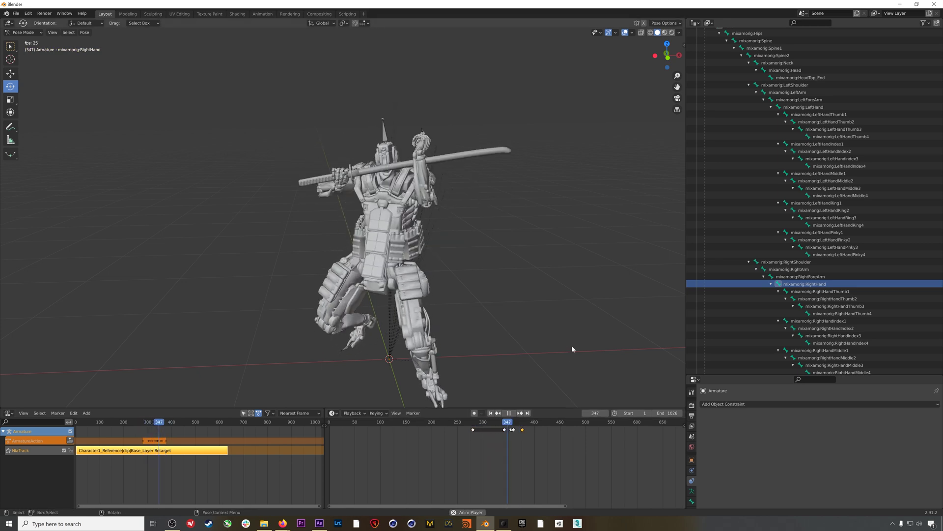
pyautogui.click(466, 423)
pyautogui.click(489, 423)
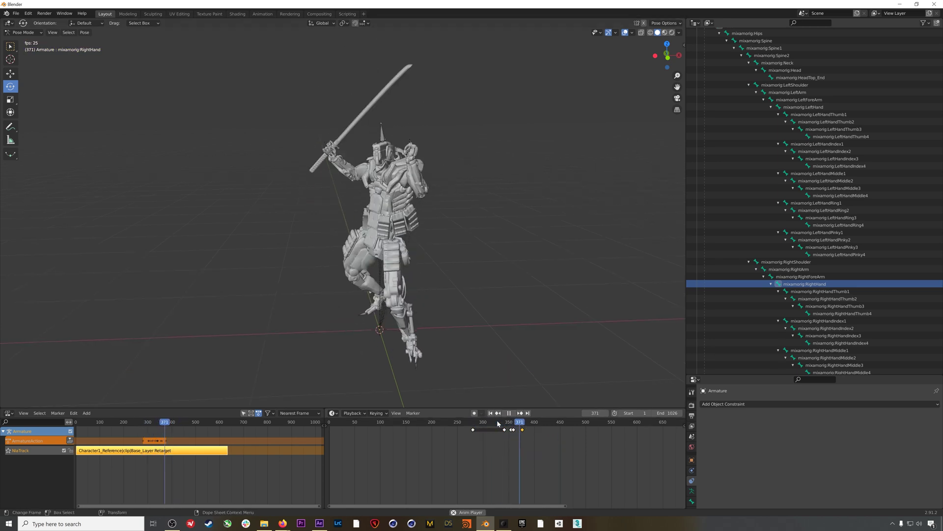
pyautogui.press('space')
pyautogui.click(459, 422)
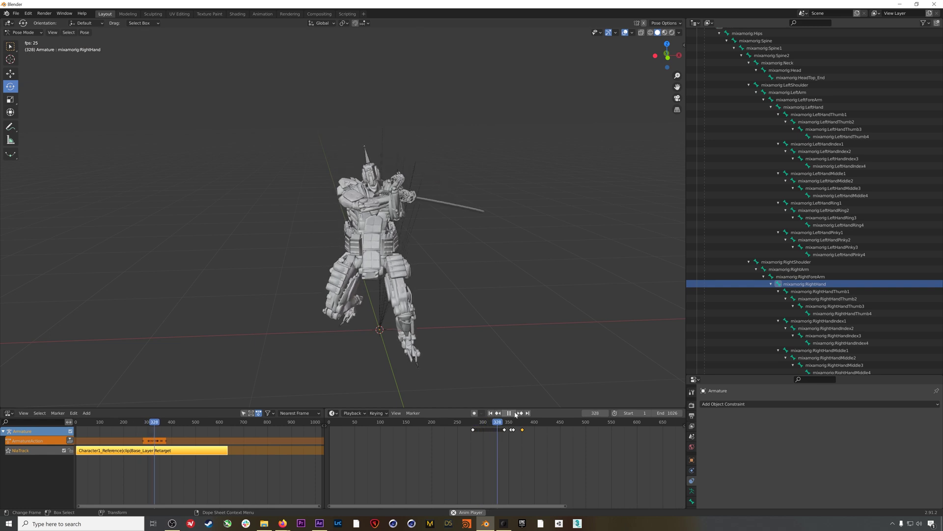
pyautogui.click(510, 412)
pyautogui.moveTo(516, 422); pyautogui.dragTo(486, 422)
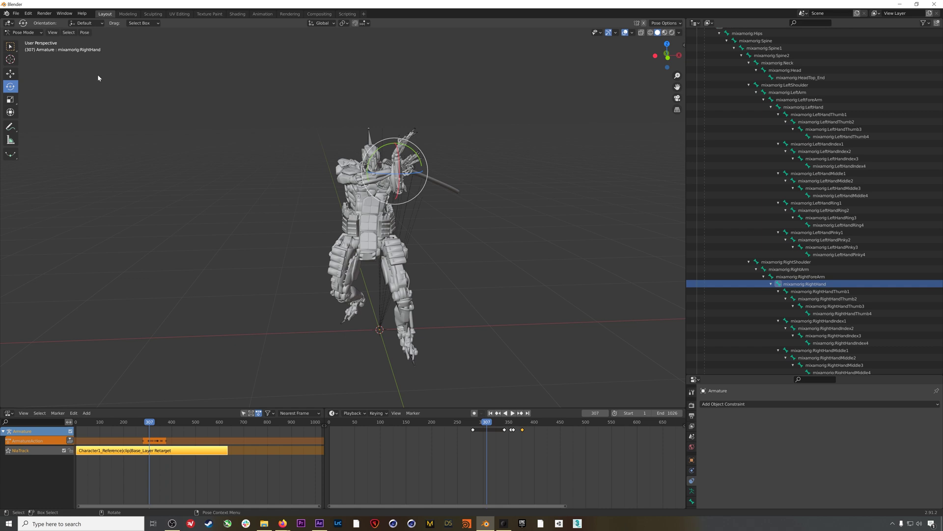
# Switch to Object Mode, select SM_Katana in the outliner and enlarge the properties area.
pyautogui.click(22, 41)
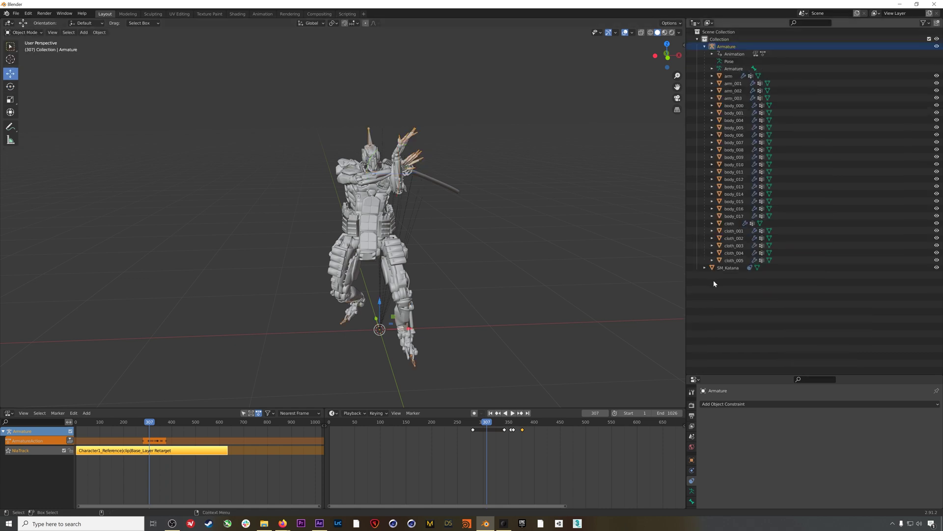
pyautogui.click(728, 267)
pyautogui.click(740, 372)
pyautogui.moveTo(741, 374); pyautogui.dragTo(748, 250)
pyautogui.scroll(-1, 750, 208)
pyautogui.scroll(-1, 751, 207)
pyautogui.click(728, 242)
# Expand SM_Katana in the outliner and show its object transform properties.
pyautogui.click(692, 389)
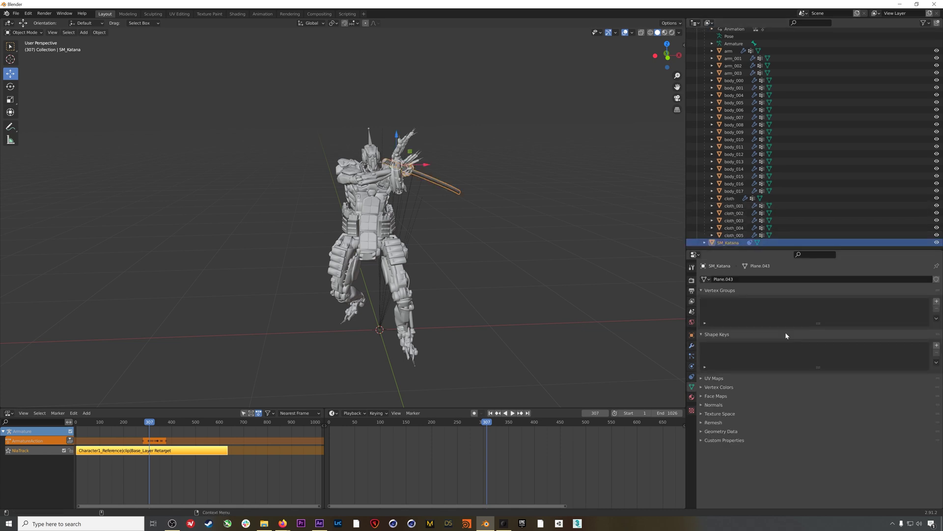
pyautogui.click(705, 243)
pyautogui.click(734, 235)
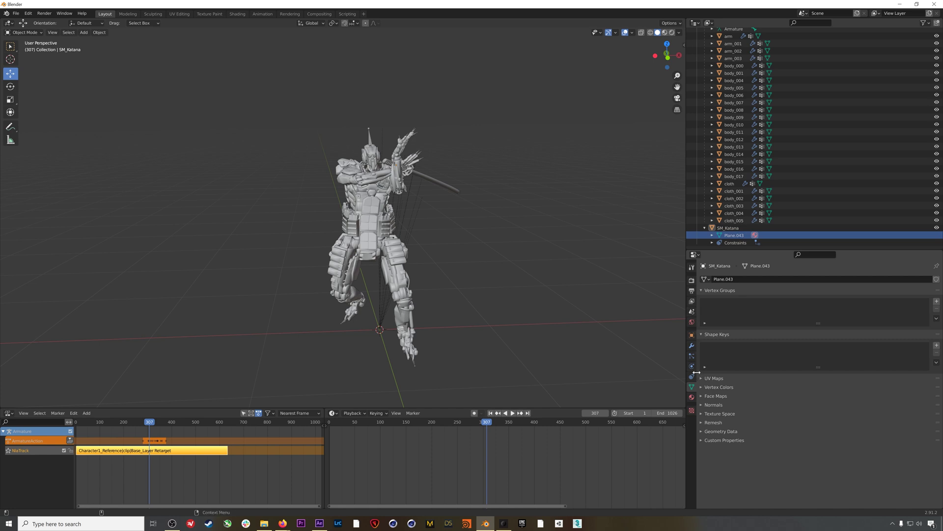
pyautogui.click(692, 335)
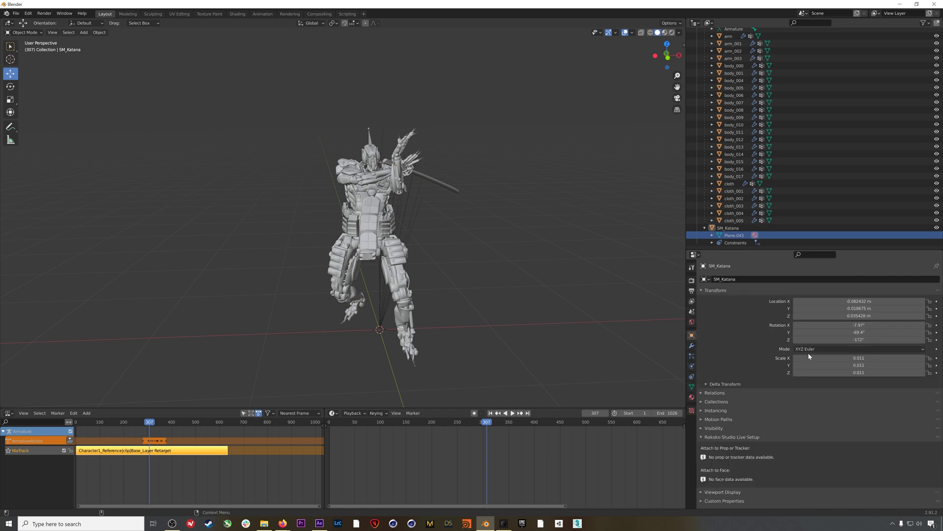
# Go to frame 342, where the katana is in the hand, and insert a keyframe on SM_Katana's scale.
pyautogui.hotkey('shift', 'ctrl', 'space')
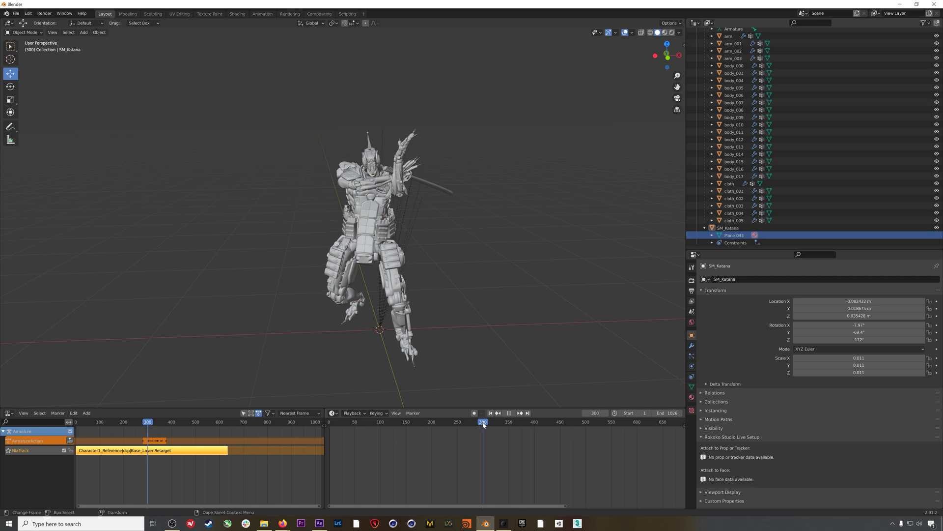
pyautogui.moveTo(482, 423); pyautogui.dragTo(506, 427)
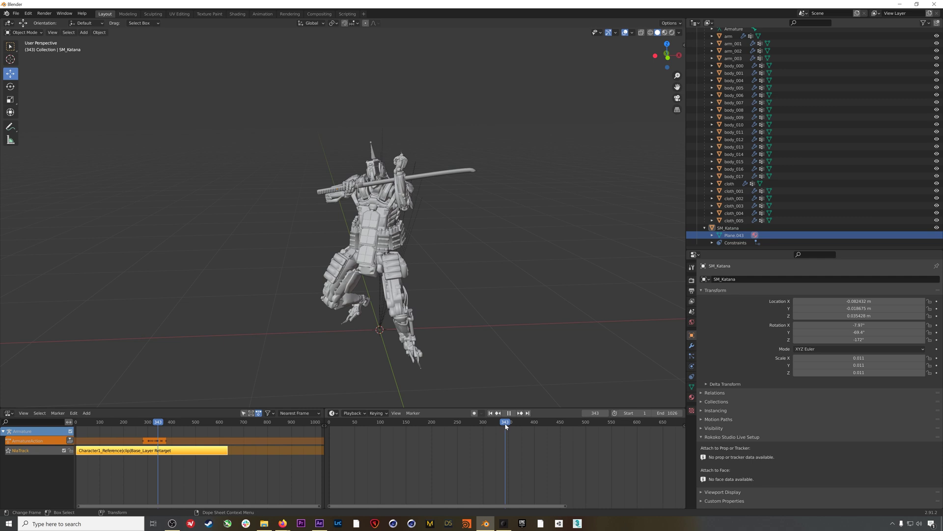
pyautogui.moveTo(505, 425); pyautogui.dragTo(505, 425)
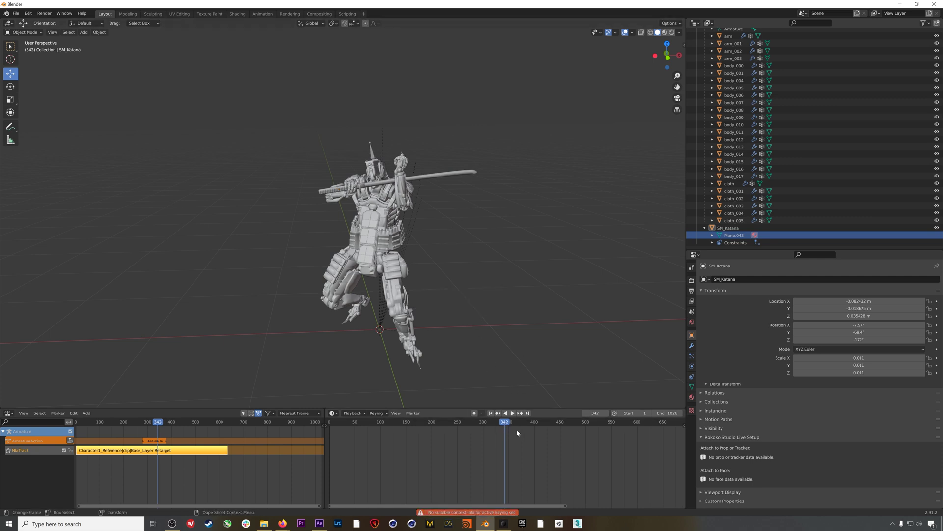
pyautogui.press('i')
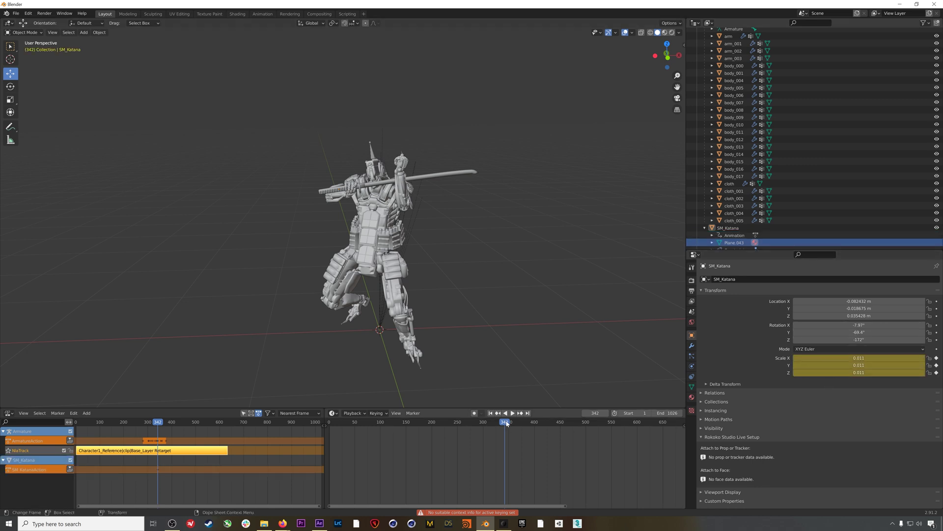
# Keyframe SM_Katana's scale at 0 on frame 334, and play the section to check how the katana appears in the hand.
pyautogui.moveTo(507, 423); pyautogui.dragTo(501, 422)
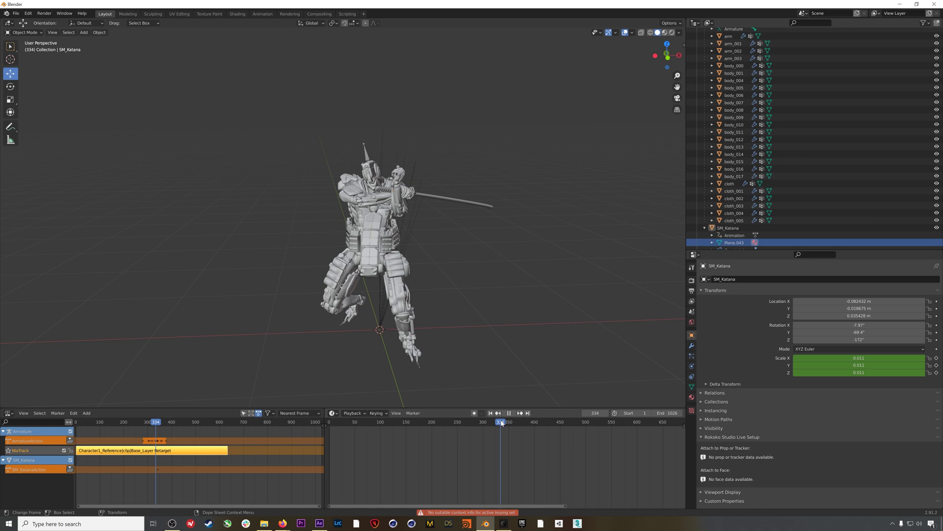
pyautogui.press('space')
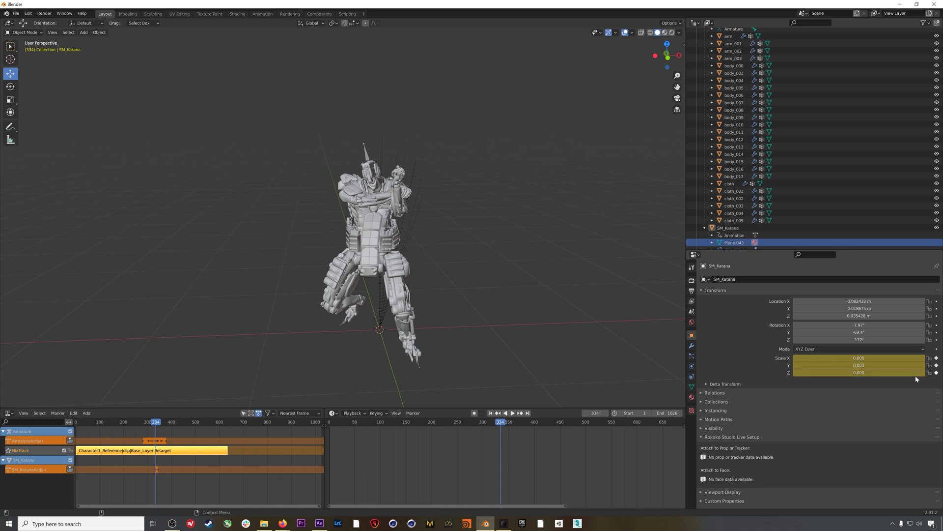
pyautogui.moveTo(500, 424); pyautogui.dragTo(496, 423)
pyautogui.click(513, 412)
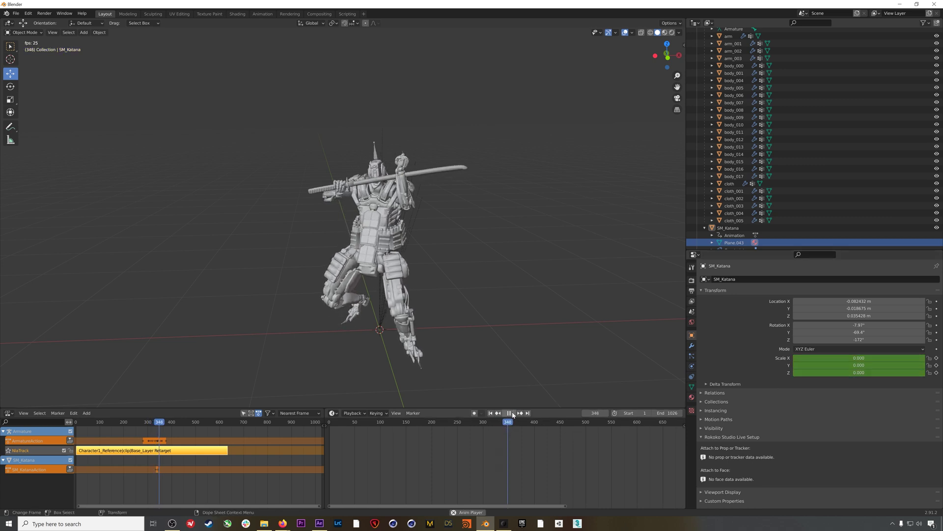
pyautogui.click(513, 414)
pyautogui.moveTo(522, 425); pyautogui.dragTo(507, 424)
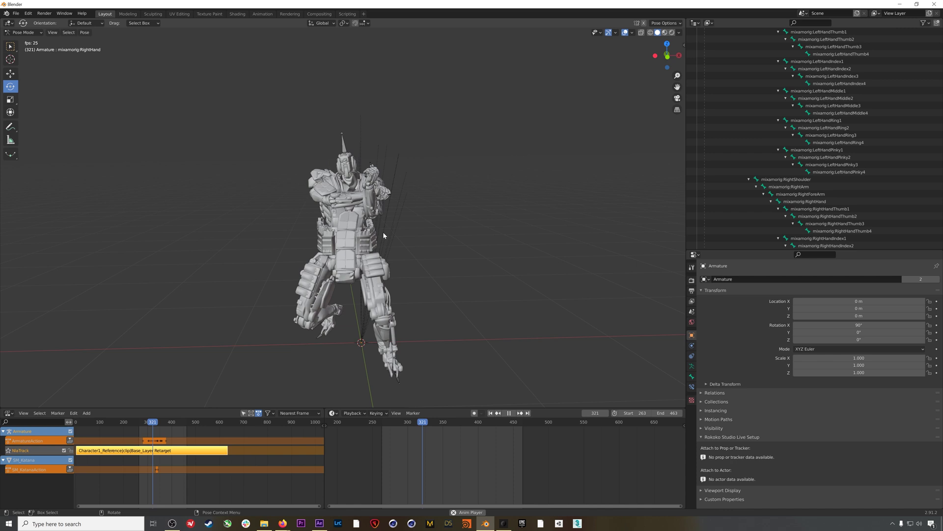
# Play and scrub through about frames 309 to 338 to examine the robot's hand motion and the moment the katana appears.
pyautogui.moveTo(449, 425); pyautogui.dragTo(423, 426)
pyautogui.click(514, 413)
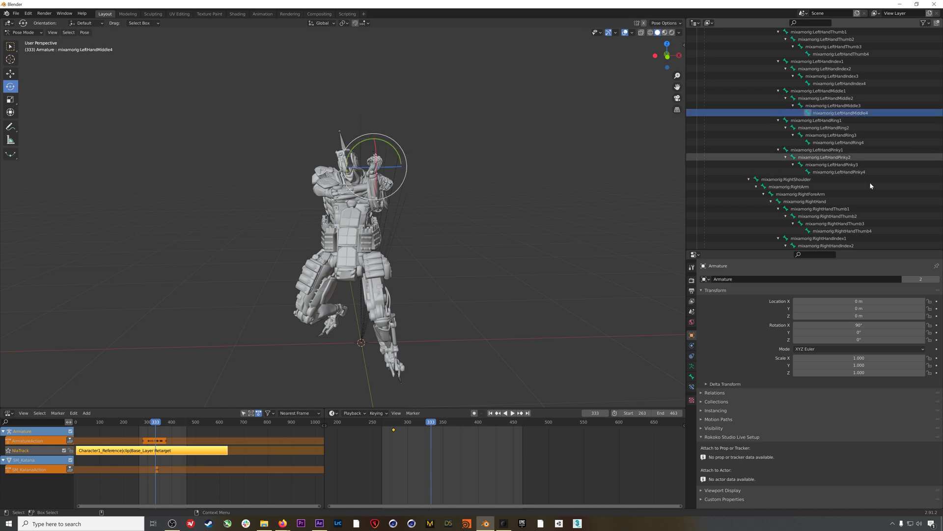
pyautogui.moveTo(436, 423)
pyautogui.mouseDown()
pyautogui.moveTo(448, 424)
pyautogui.moveTo(425, 426)
pyautogui.mouseUp()
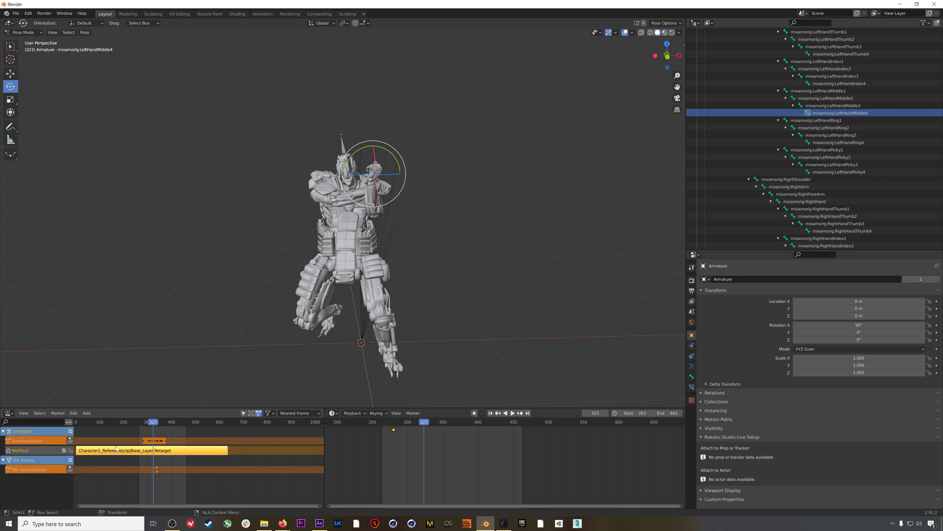
pyautogui.press('space')
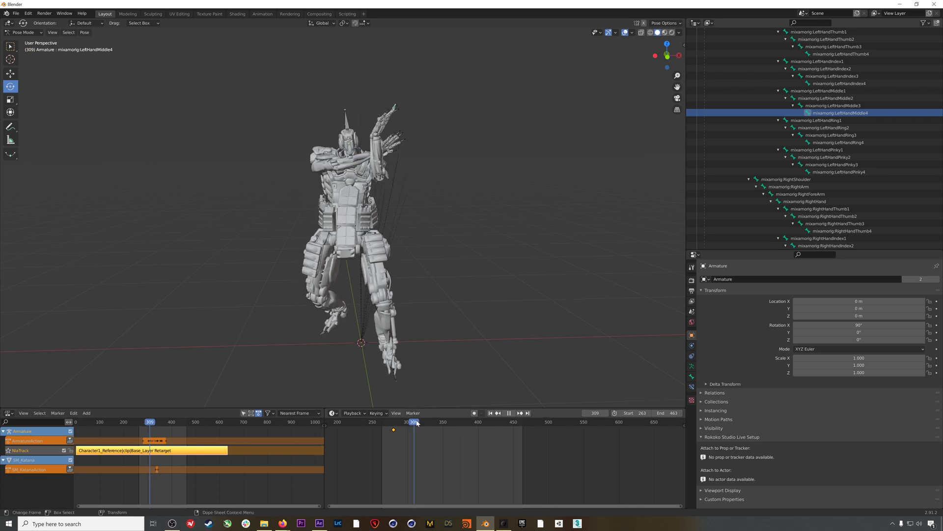
pyautogui.press('space')
pyautogui.moveTo(441, 422); pyautogui.dragTo(430, 423)
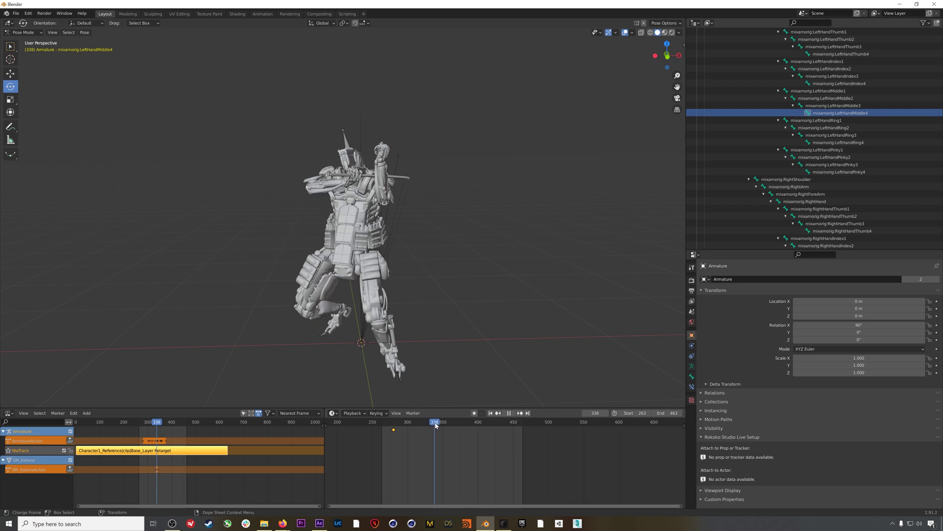
pyautogui.moveTo(441, 424)
pyautogui.mouseDown()
pyautogui.moveTo(449, 424)
pyautogui.moveTo(417, 424)
pyautogui.moveTo(443, 422)
pyautogui.moveTo(430, 423)
pyautogui.mouseUp()
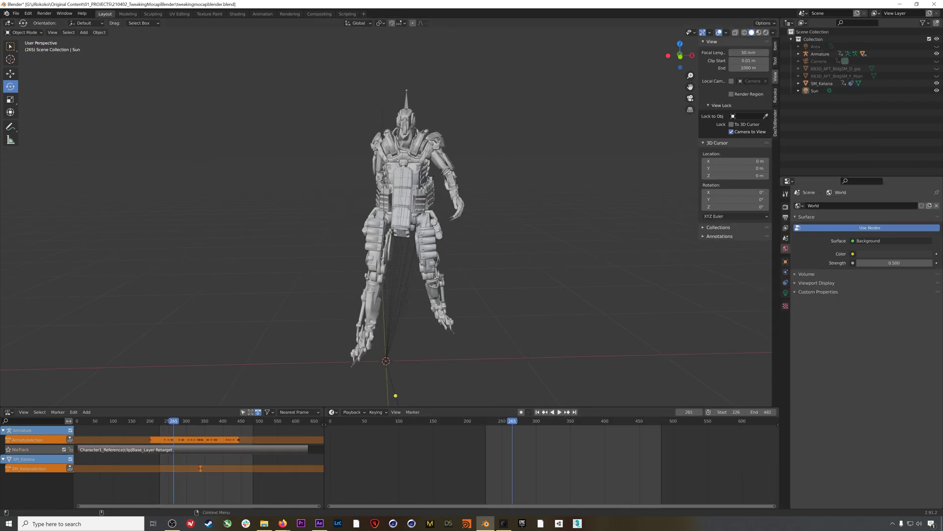
# Unhide the KB3D_AFT_BldgSM_D_grp building and review the animation through the camera in rendered shading, scrubbing to frame 395.
pyautogui.click(937, 68)
pyautogui.scroll(-5, 507, 120)
pyautogui.moveTo(496, 312); pyautogui.dragTo(294, 335, button='middle')
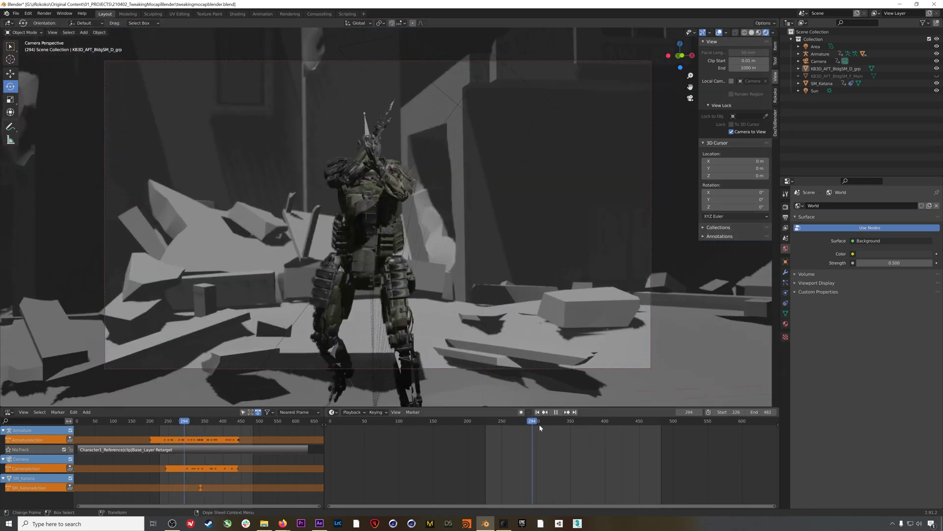
pyautogui.moveTo(537, 424); pyautogui.dragTo(602, 423)
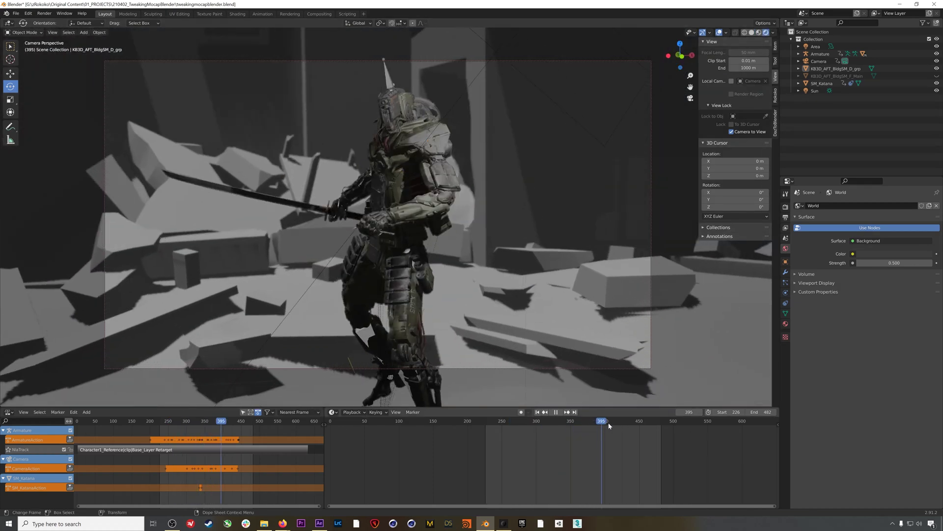